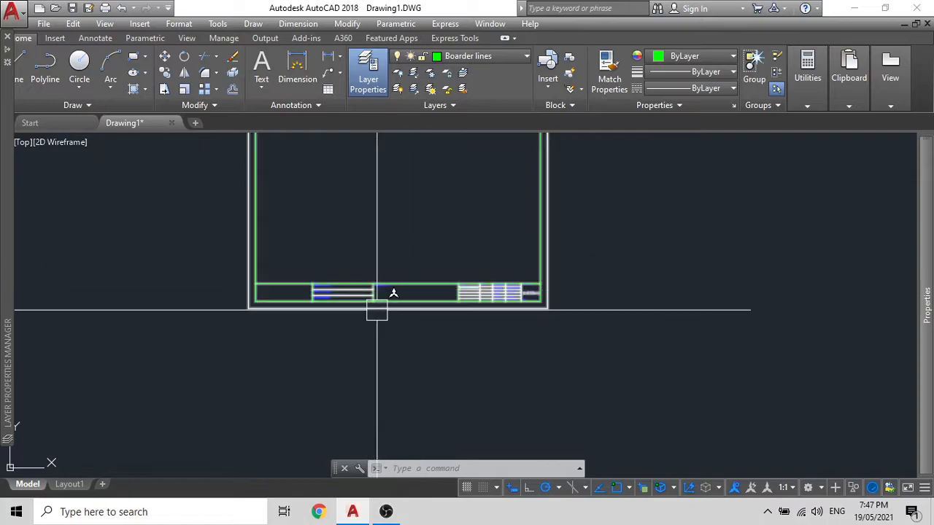
Step: Zoom out in model space until the full A3 border and title block fit on screen
scroll(421, 265, "down", 8)
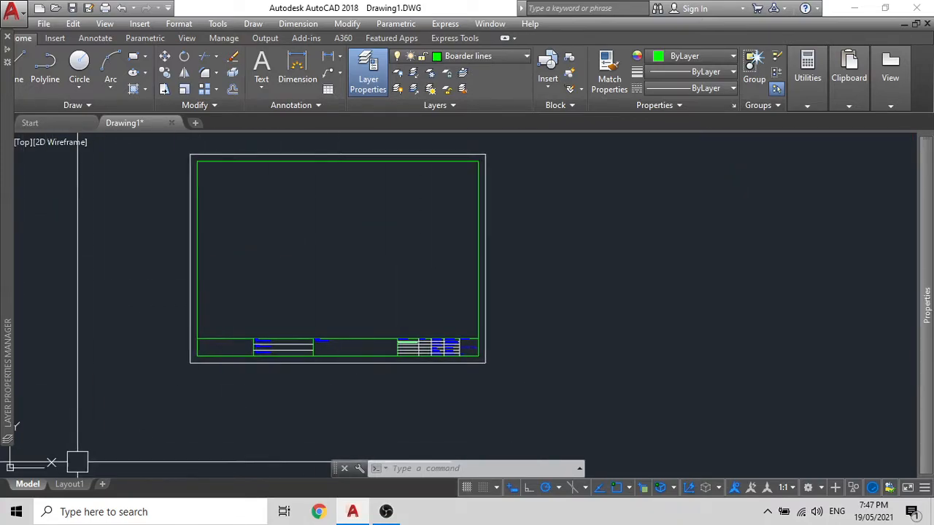
Step: Switch to the blank Layout1 sheet, closing the Layer Properties palette after a glance
left_click(73, 485)
scroll(443, 307, "down", 4)
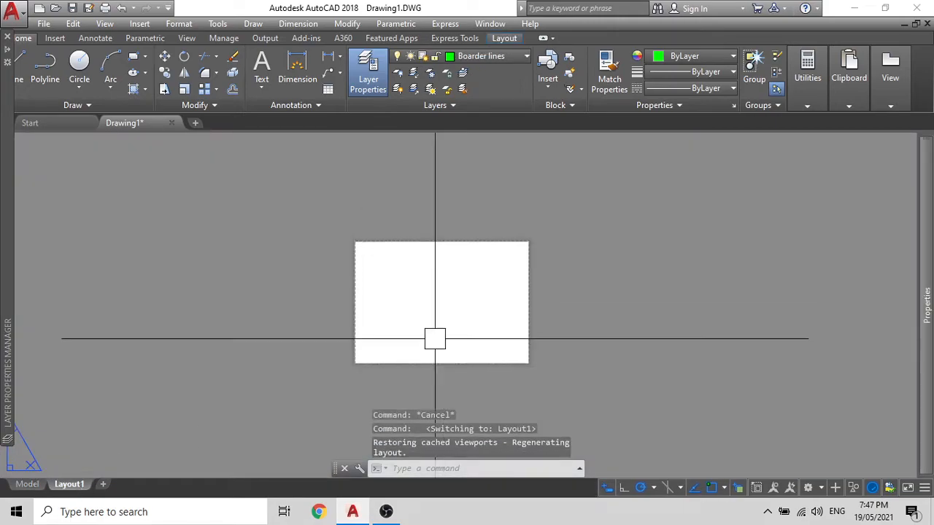
mouse_move(7, 358)
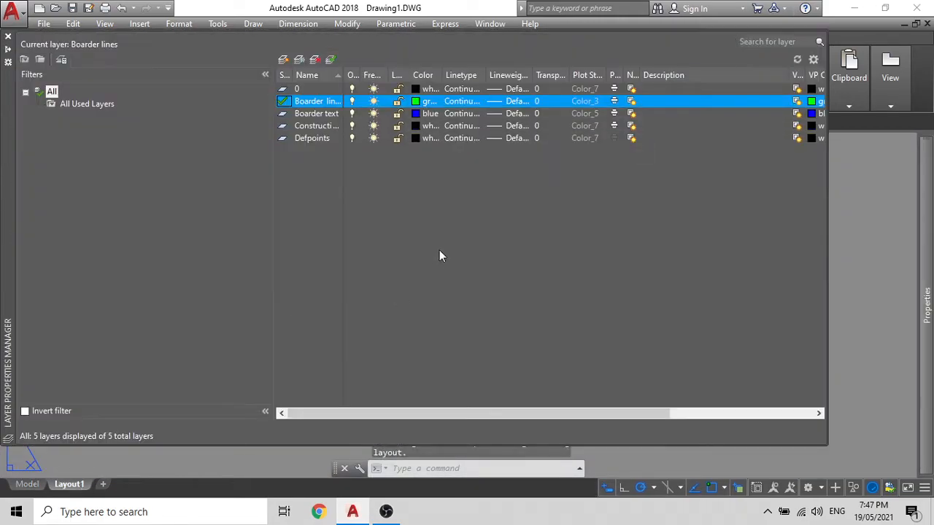
left_click(9, 38)
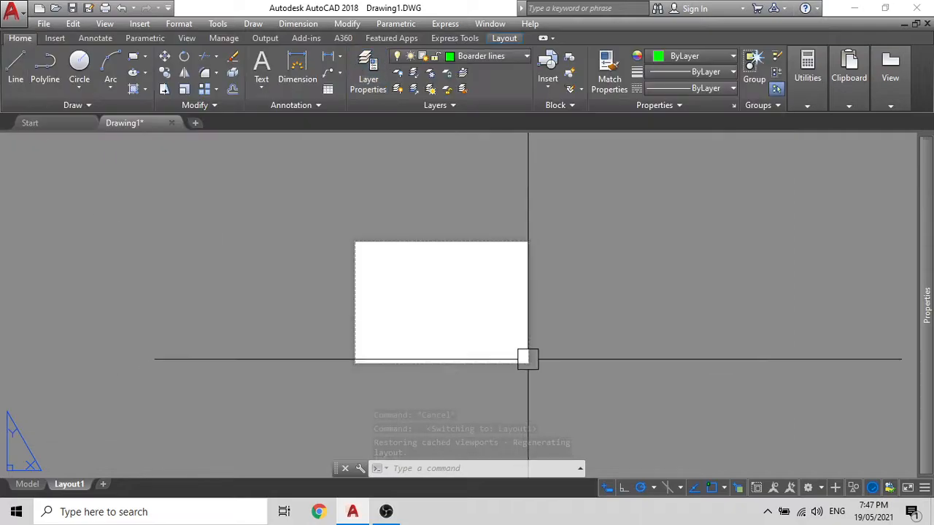
scroll(359, 308, "up", 2)
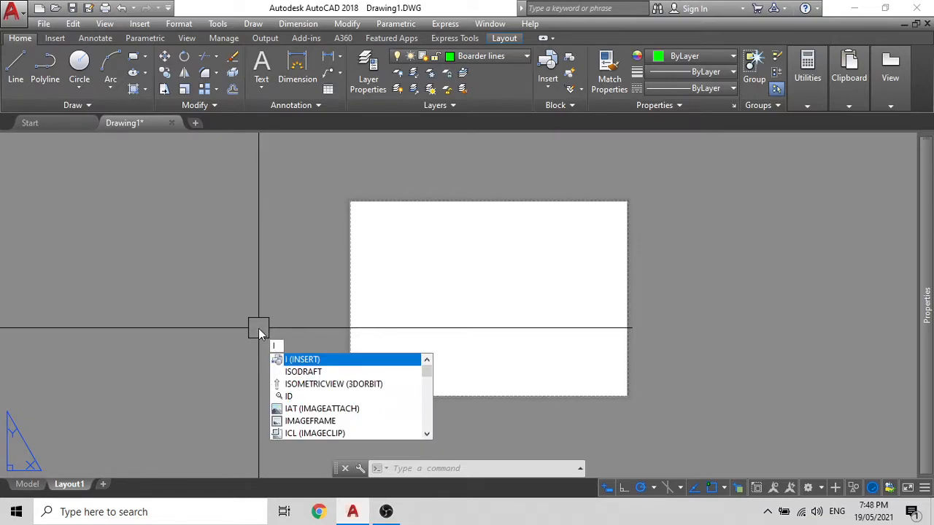
Step: Insert the A3BOARDER block with its insertion point set to Specify On-screen
key("Return")
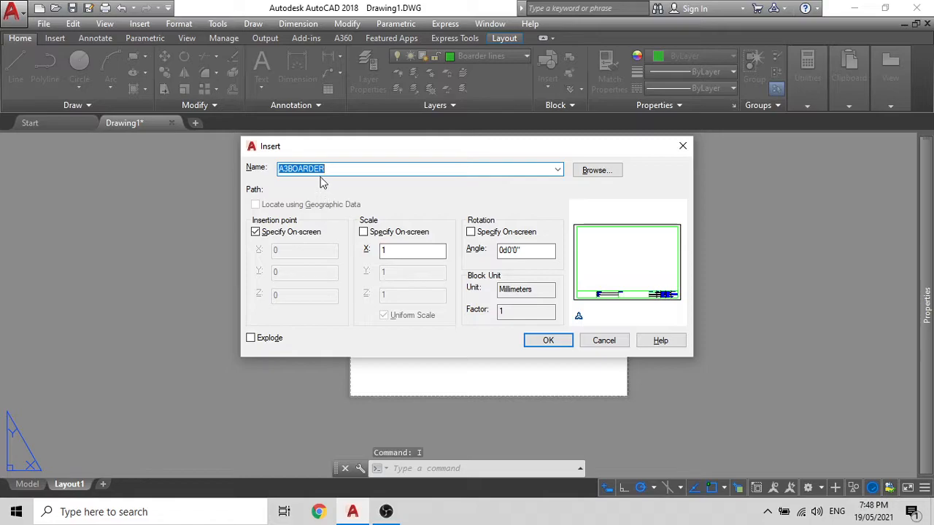
left_click(558, 171)
left_click(556, 173)
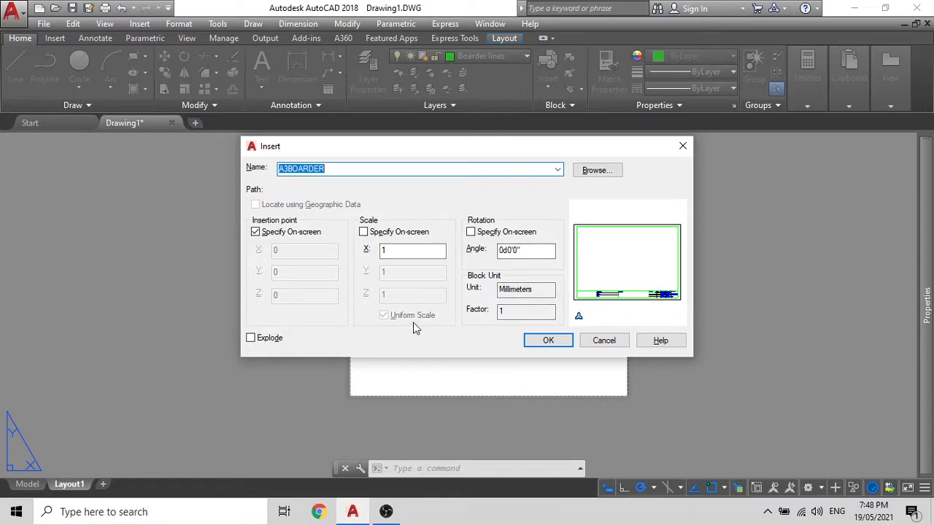
left_click(257, 234)
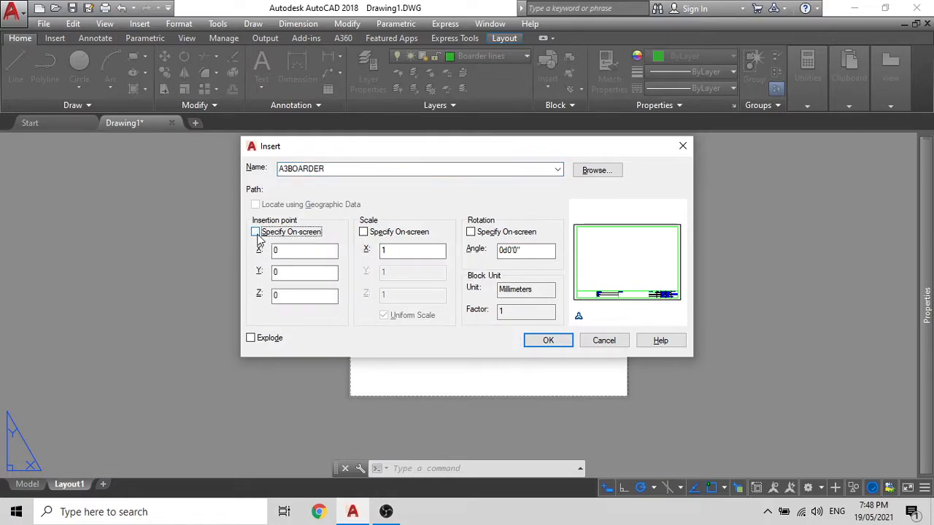
left_click(256, 233)
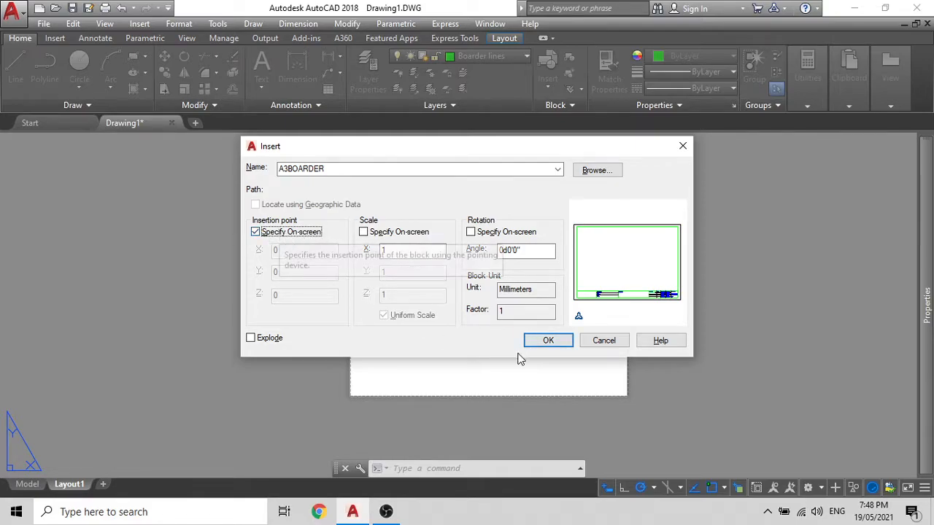
left_click(531, 341)
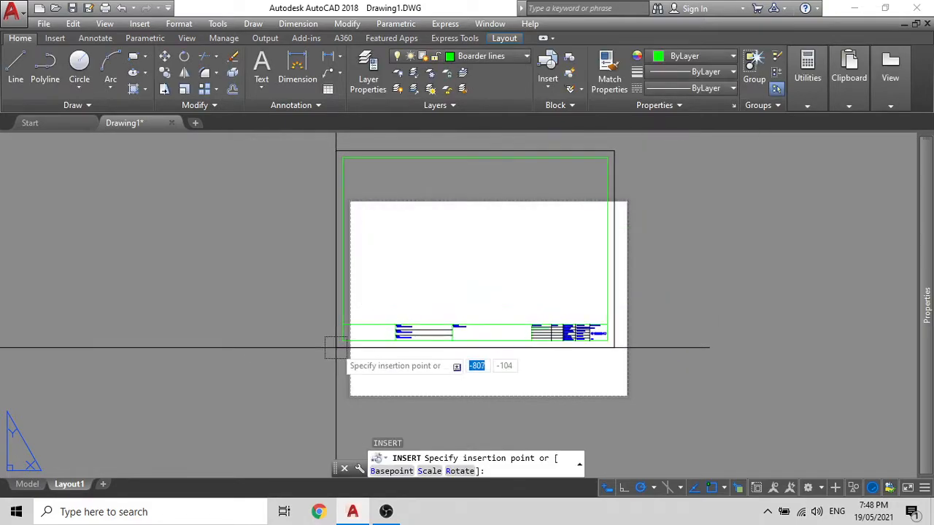
Step: Place A3BOARDER at the sheet's lower-left corner, accepting the default attribute values
scroll(348, 394, "up", 4)
scroll(339, 383, "up", 4)
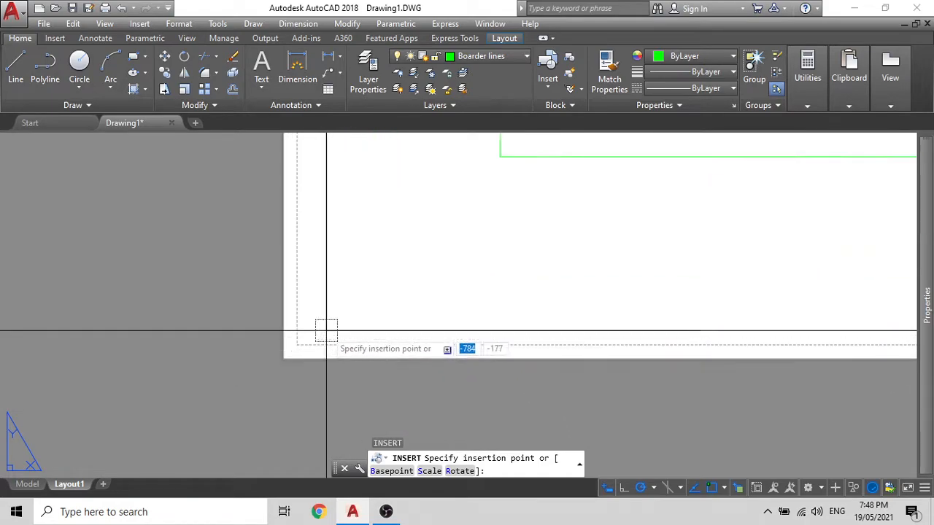
scroll(224, 327, "down", 5)
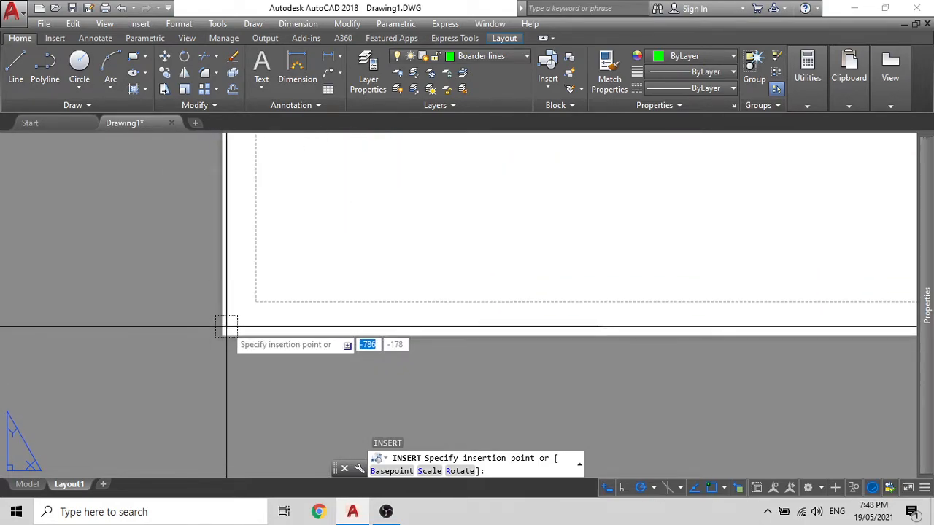
scroll(219, 332, "up", 5)
scroll(228, 357, "up", 4)
scroll(254, 299, "up", 4)
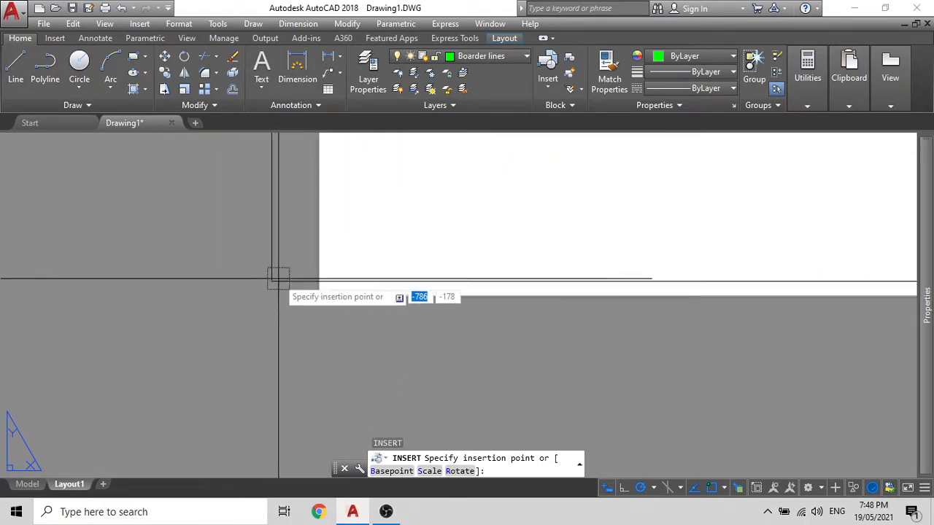
scroll(319, 292, "up", 4)
scroll(273, 351, "up", 2)
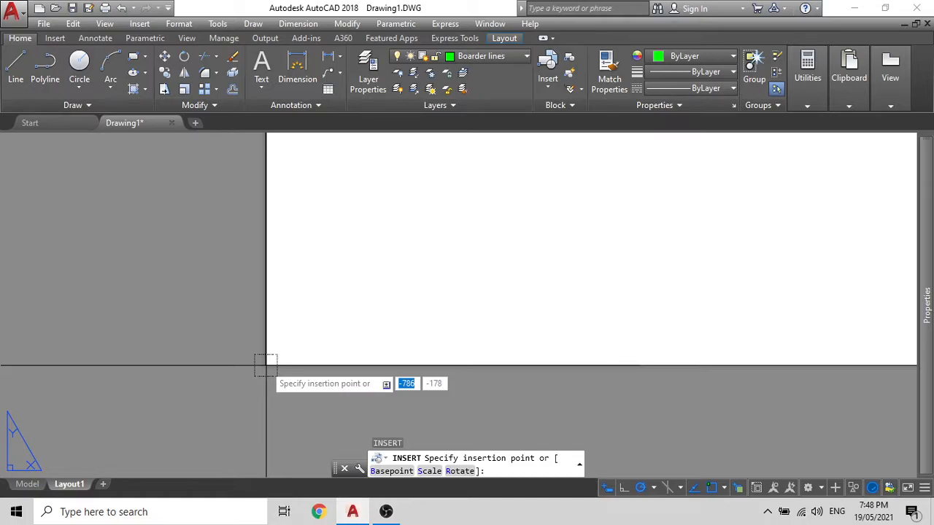
left_click(266, 365)
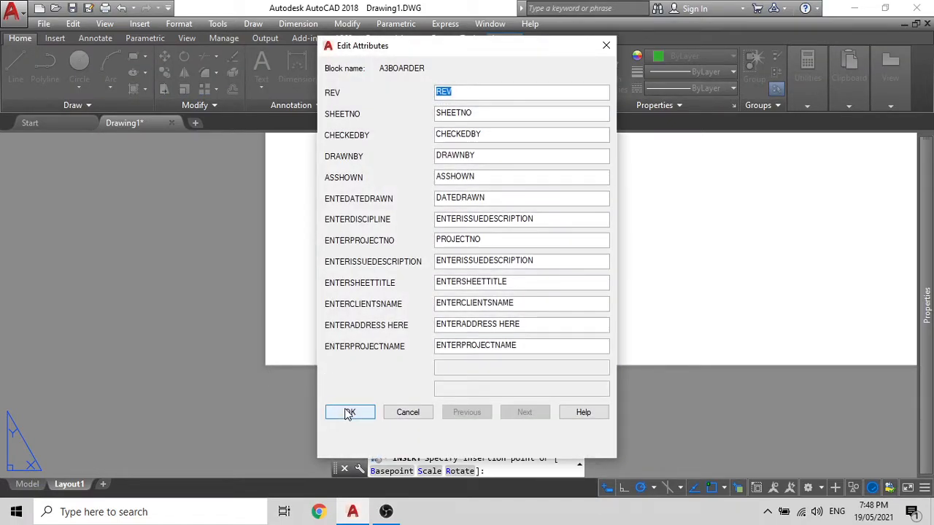
left_click(349, 412)
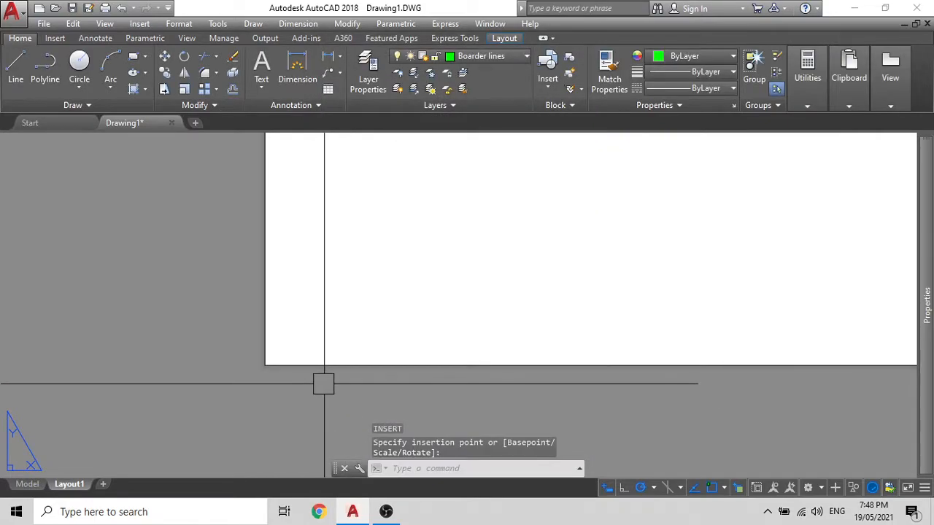
scroll(317, 370, "down", 4)
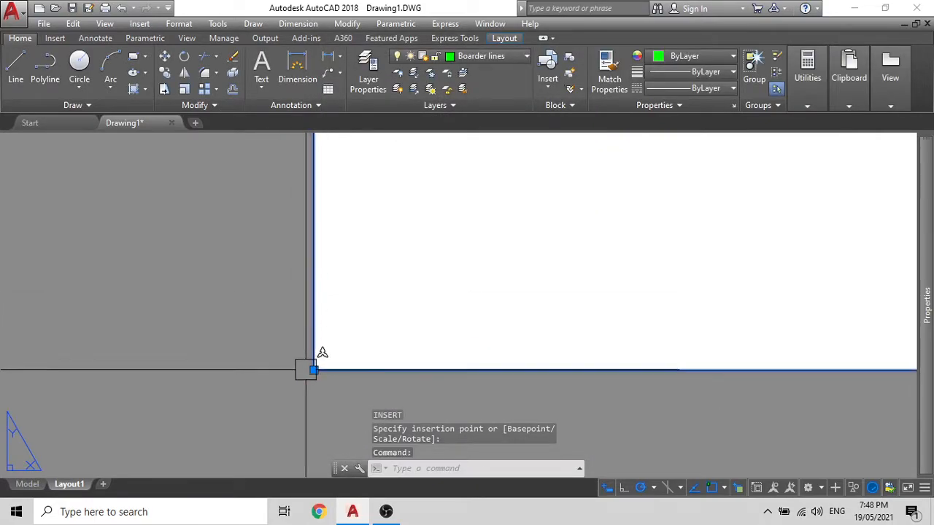
scroll(307, 371, "up", 3)
scroll(298, 348, "down", 14)
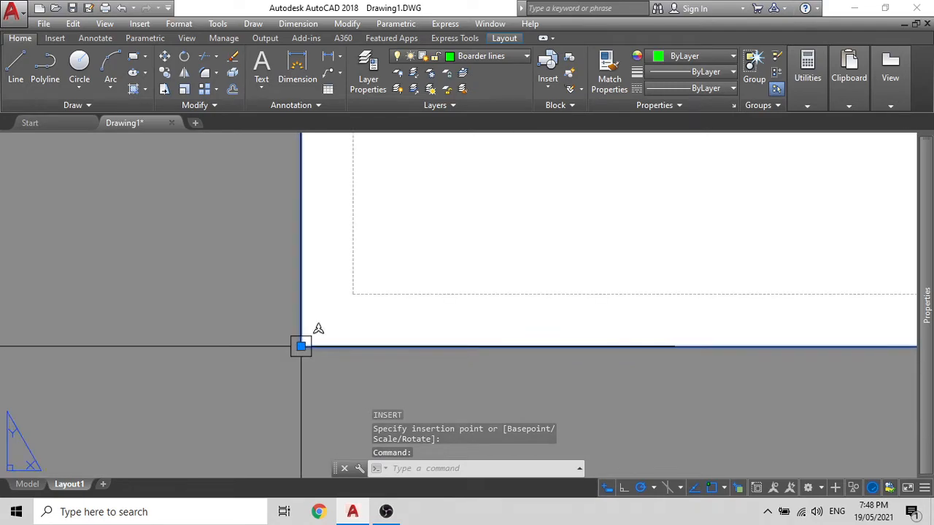
scroll(375, 283, "down", 8)
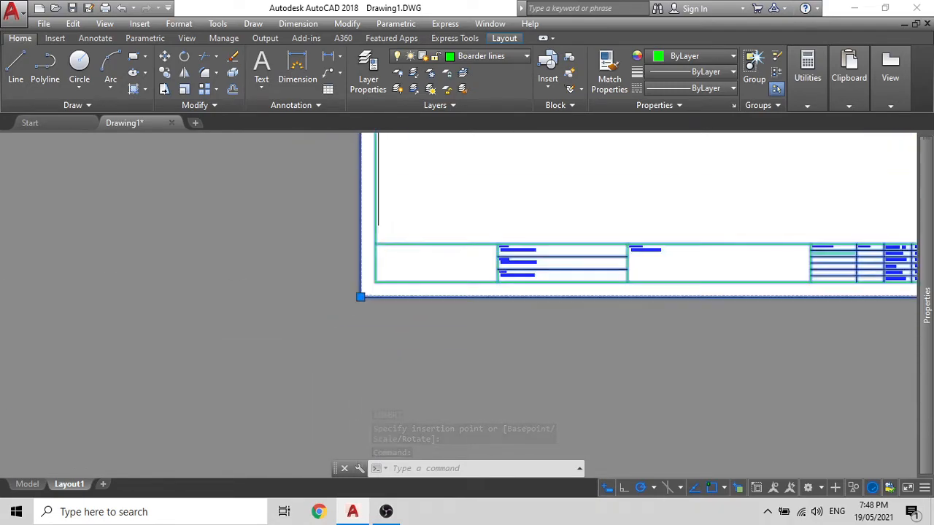
middle_click_drag(482, 261, 267, 375)
scroll(438, 389, "up", 10)
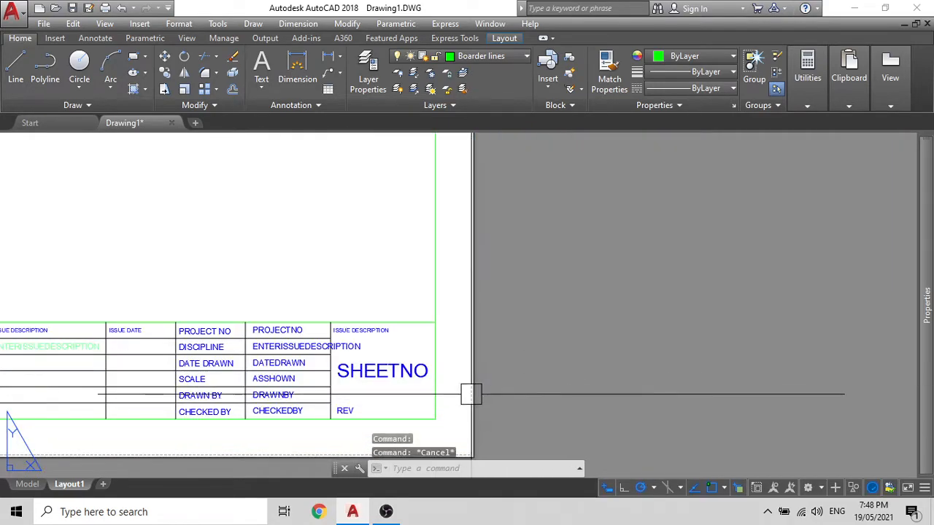
scroll(466, 394, "down", 15)
middle_click_drag(461, 395, 492, 384)
key("Escape")
middle_click_drag(315, 356, 233, 340)
scroll(233, 340, "up", 10)
left_click(281, 278)
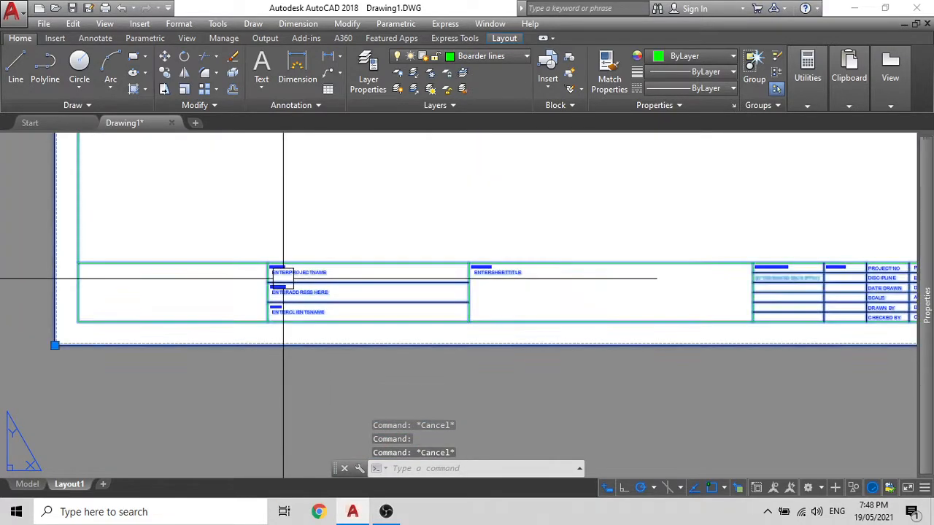
scroll(281, 277, "down", 4)
middle_click_drag(277, 311, 297, 322)
middle_click_drag(291, 244, 297, 317)
key("Escape")
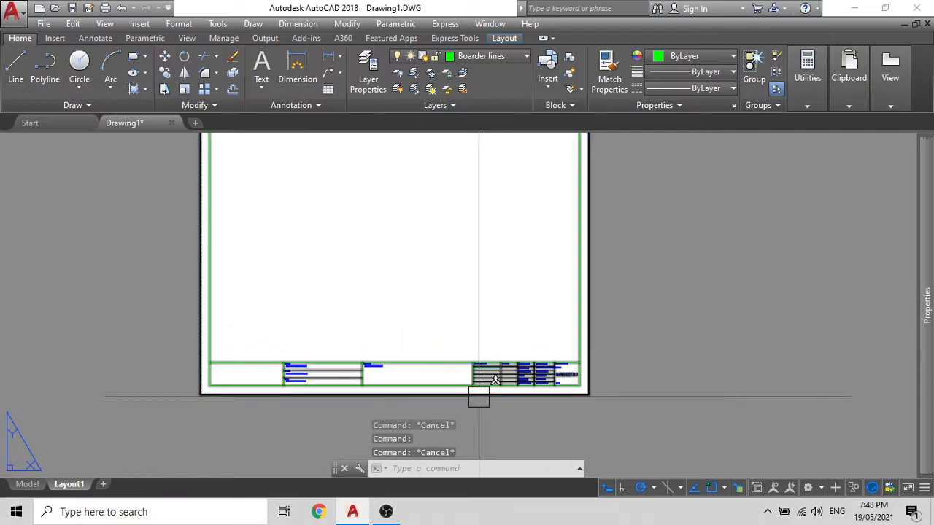
scroll(513, 376, "up", 9)
middle_click_drag(526, 380, 389, 350)
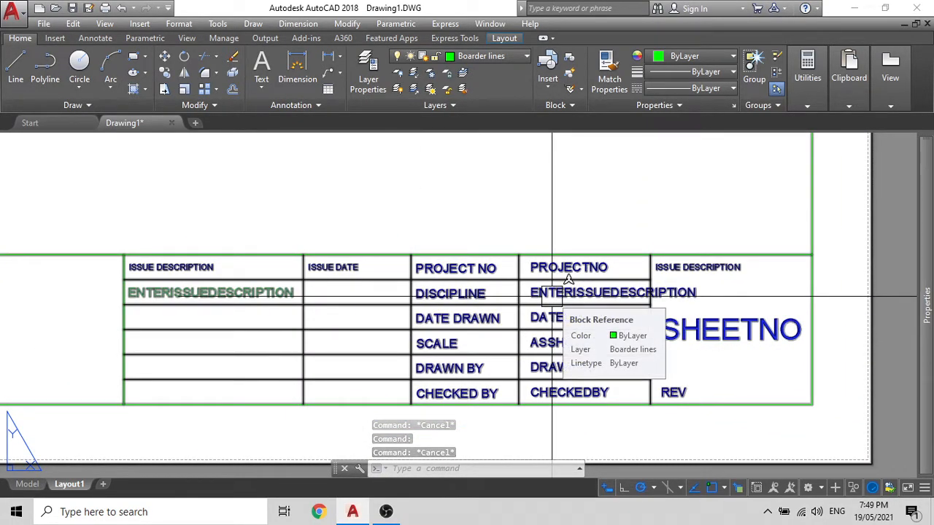
left_click(553, 296)
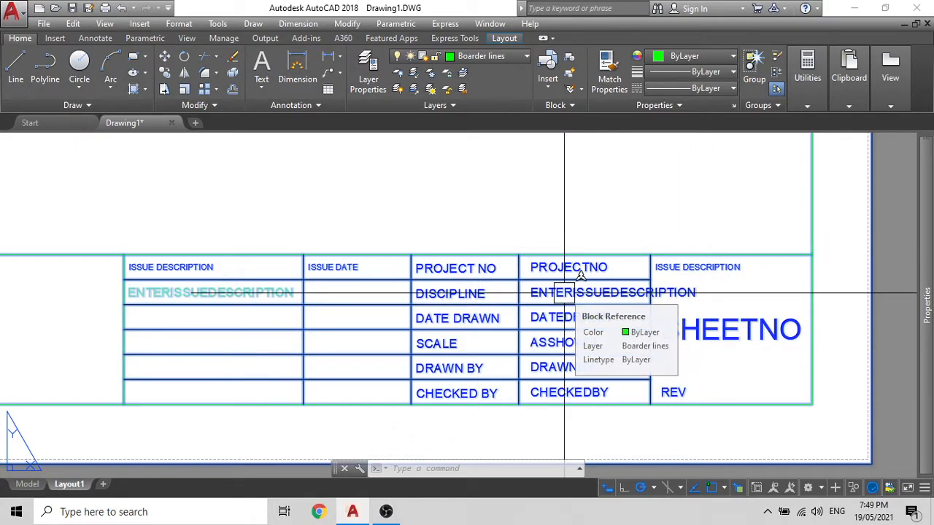
Step: Open the A3BOARDER block in the Block Editor using BE
key("Escape")
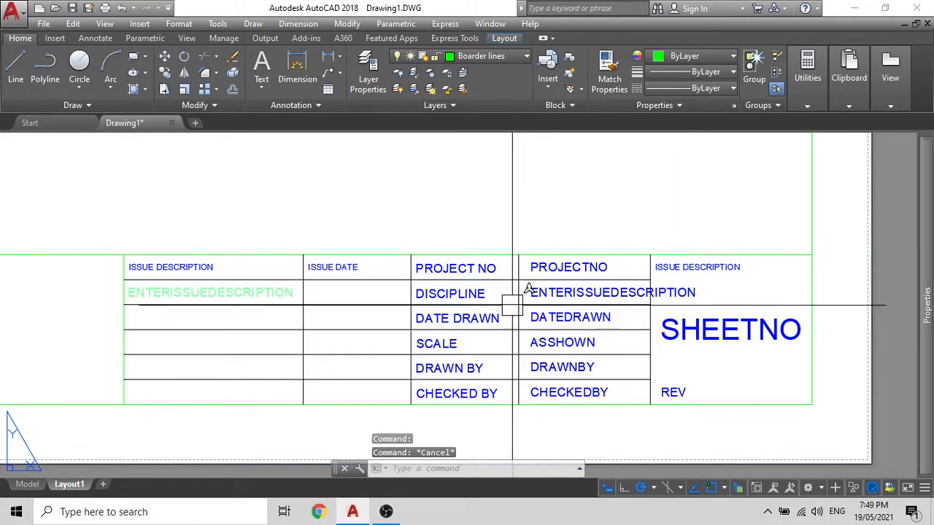
scroll(517, 307, "down", 2)
key("Escape")
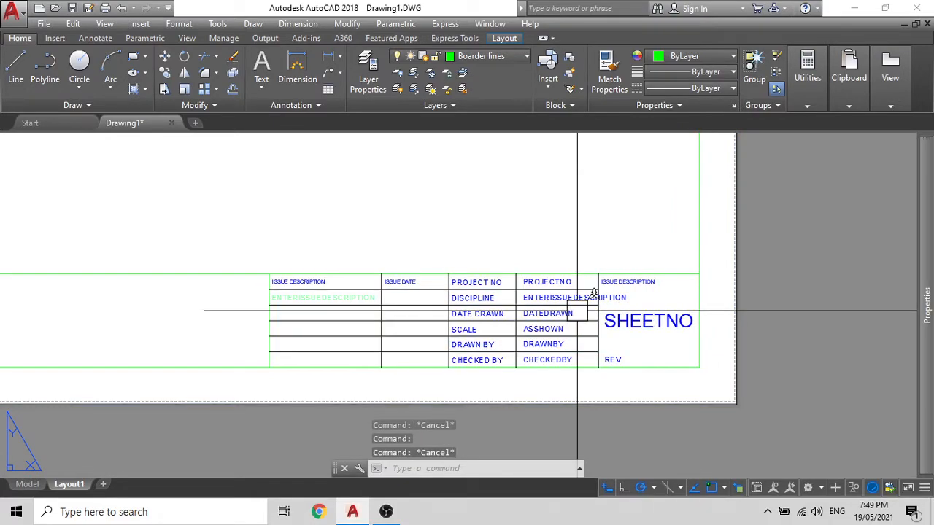
type("BE")
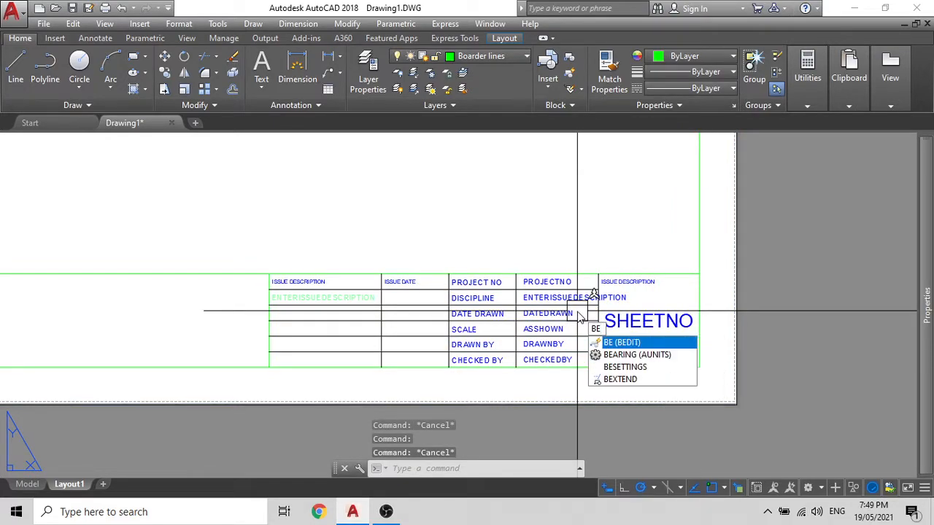
key("Return")
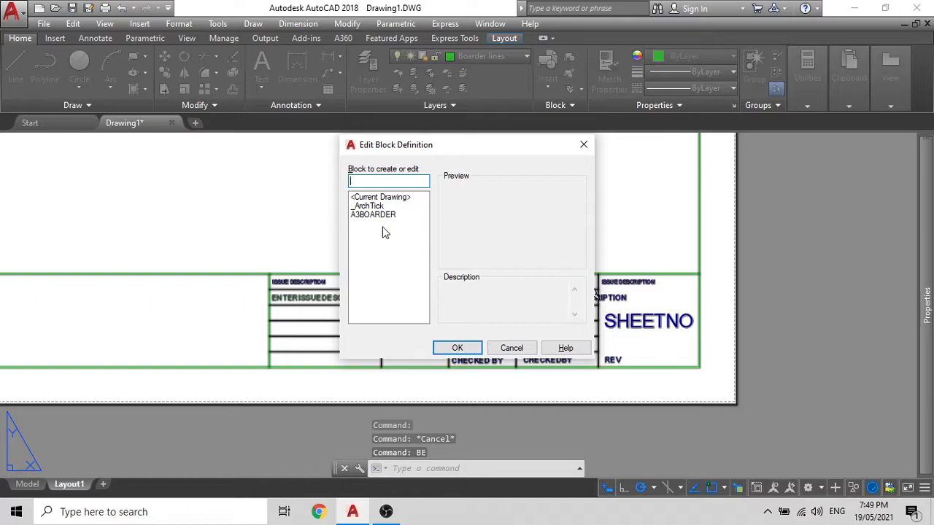
left_click(379, 216)
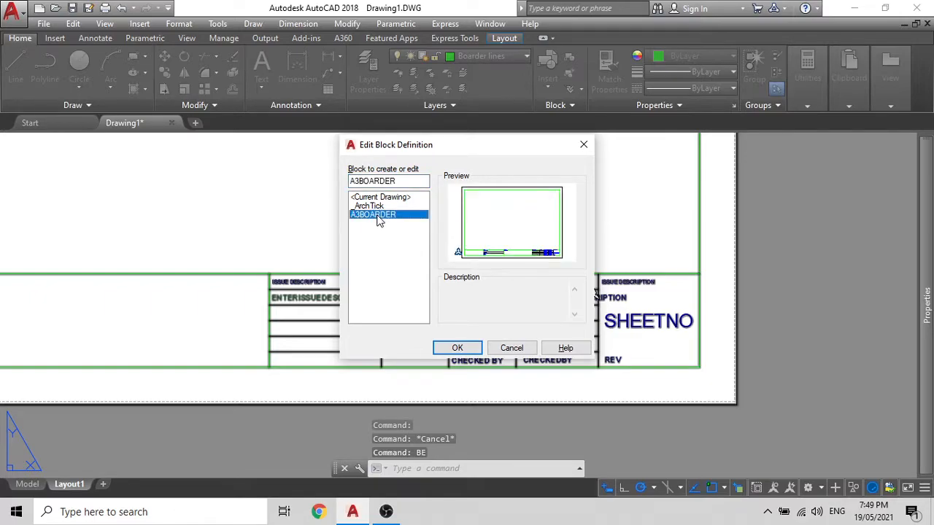
left_click(456, 347)
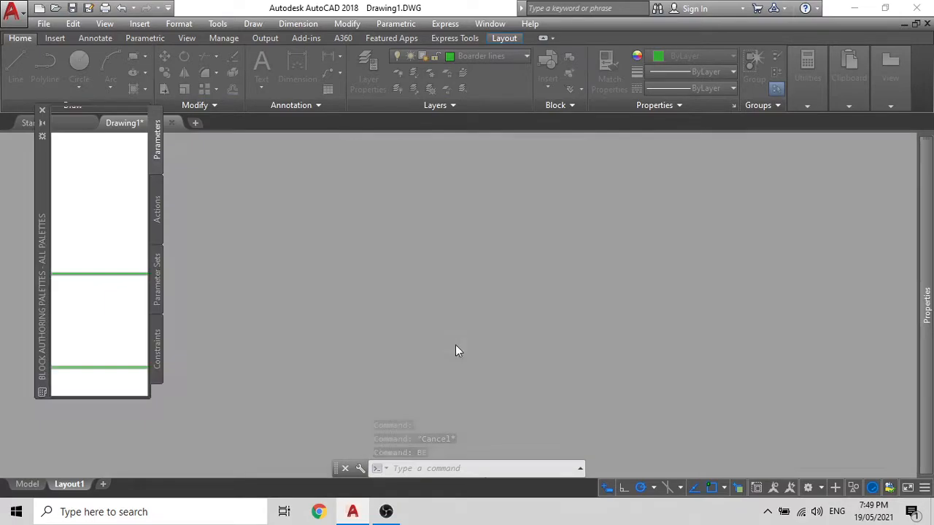
scroll(475, 283, "up", 8)
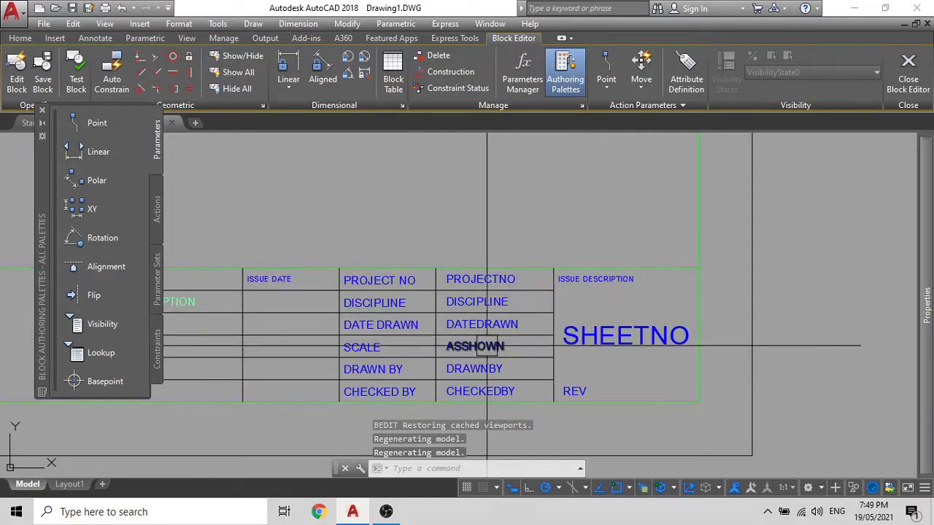
Step: Change the DISCIPLINE attribute's default to DISCIPLINE and save the block changes
double_click(476, 283)
key("ctrl+c")
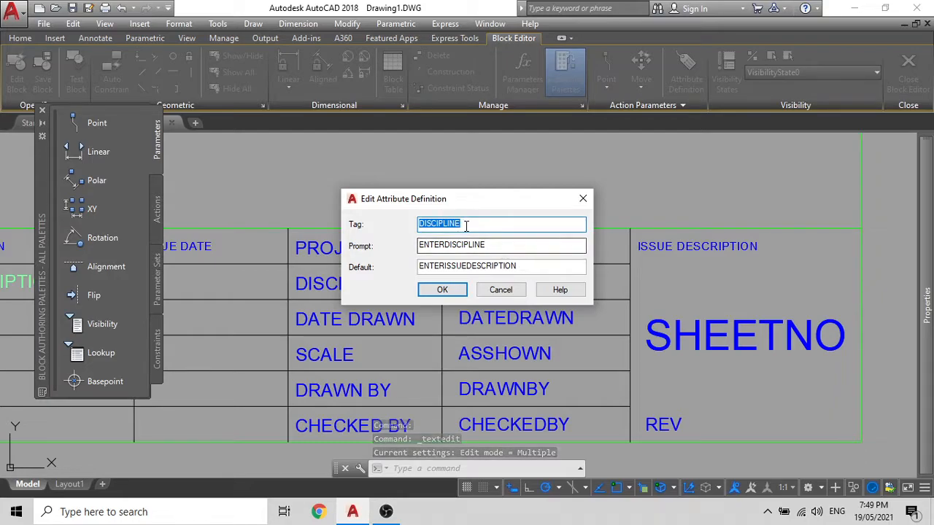
double_click(523, 265)
key("ctrl+v")
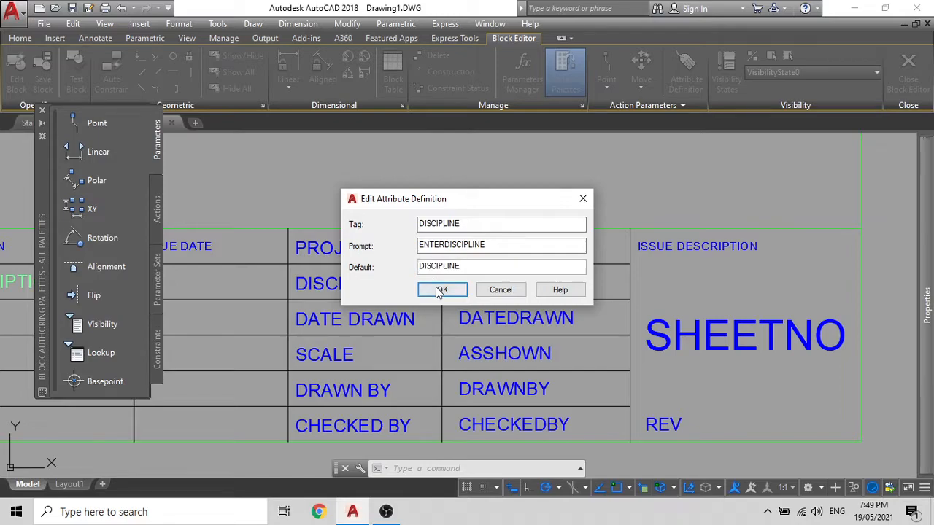
left_click(440, 290)
key("Escape")
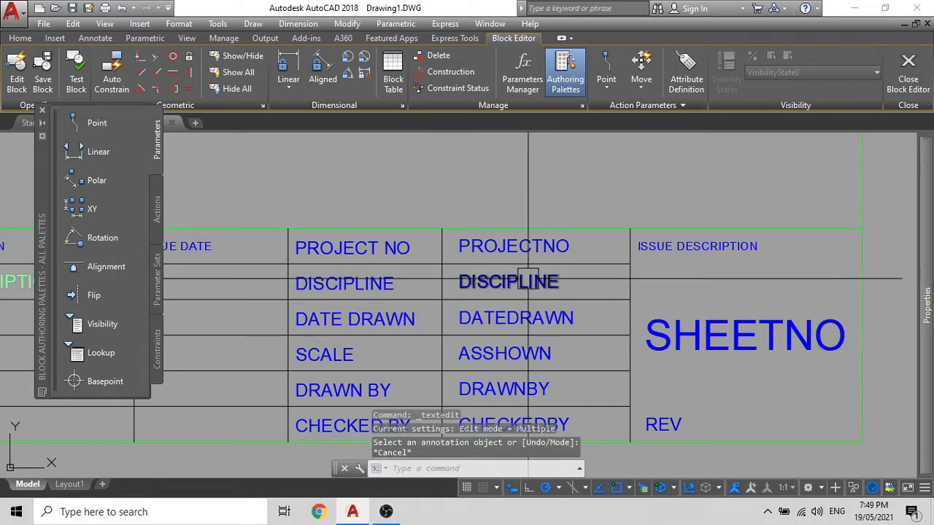
left_click(909, 81)
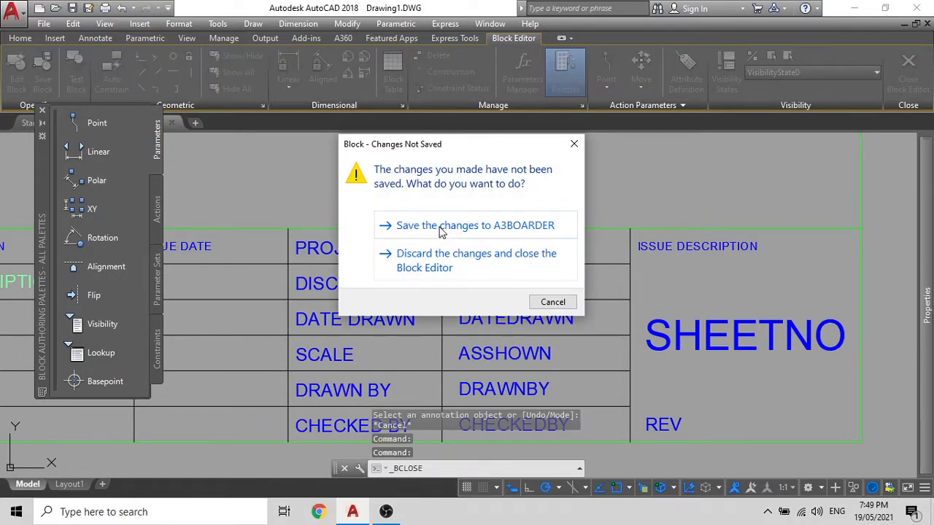
left_click(506, 226)
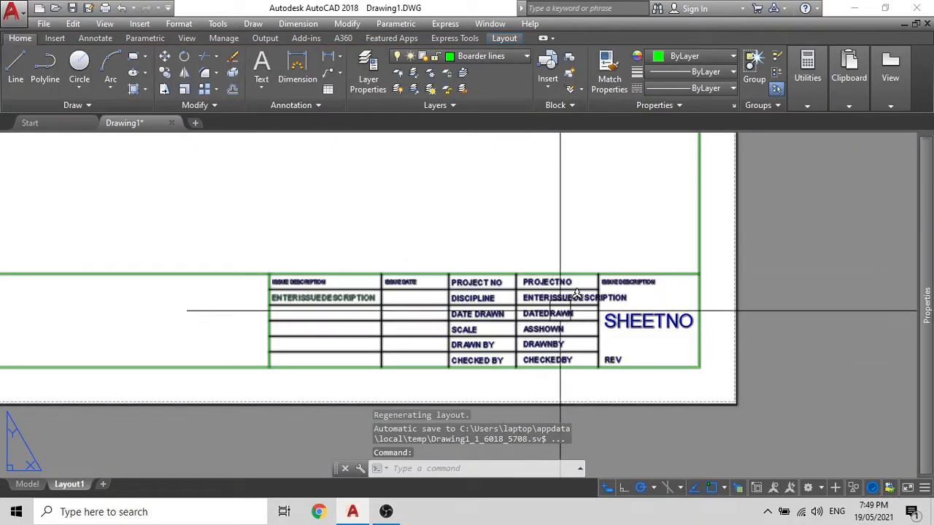
Step: Run ATTSYNC on the picked title block to update its A3BOARDER attributes
middle_click_drag(541, 299, 576, 286)
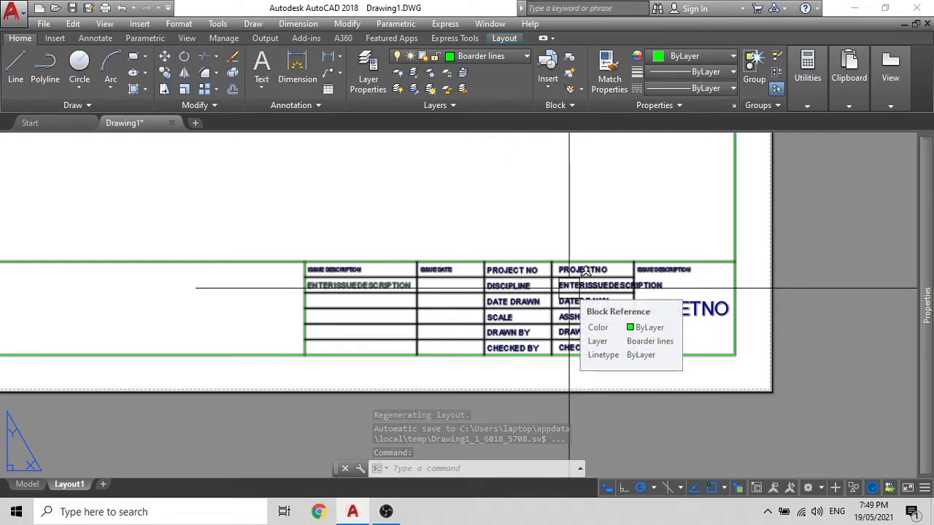
type("ATTSYNC")
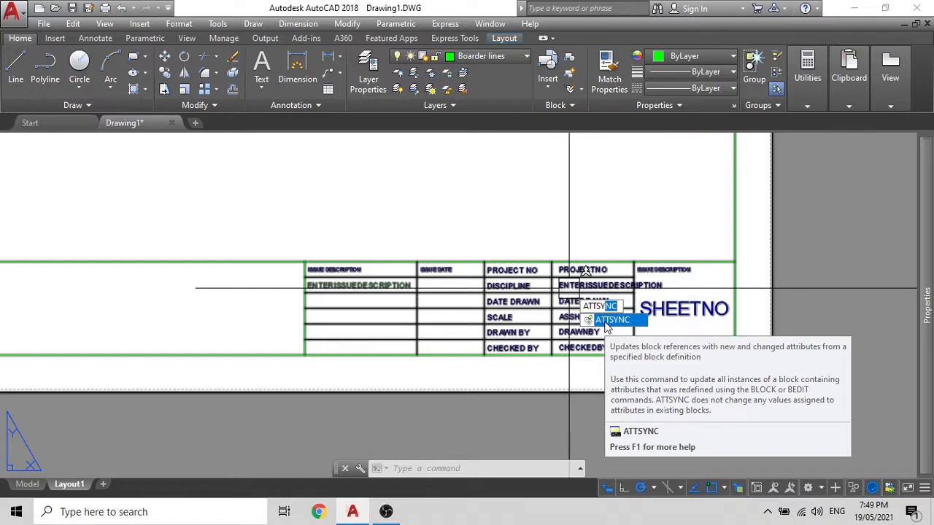
left_click(606, 321)
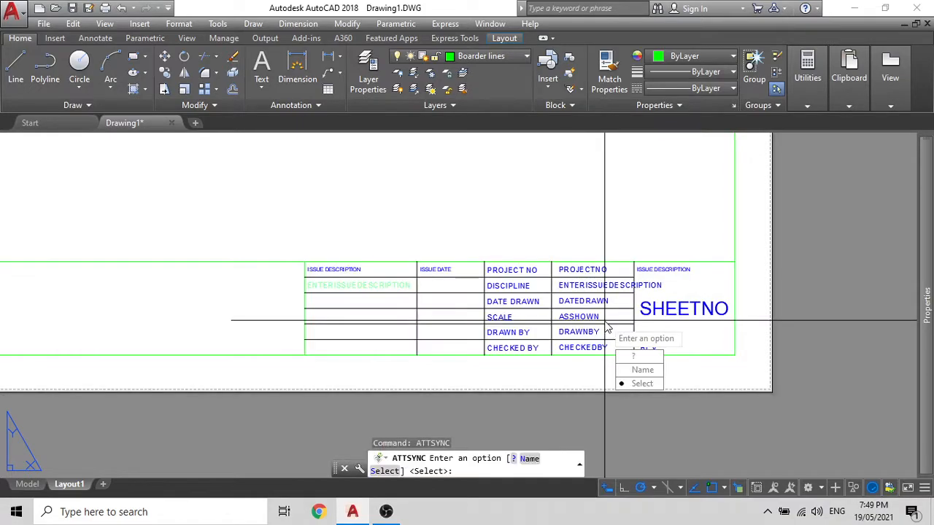
left_click(642, 384)
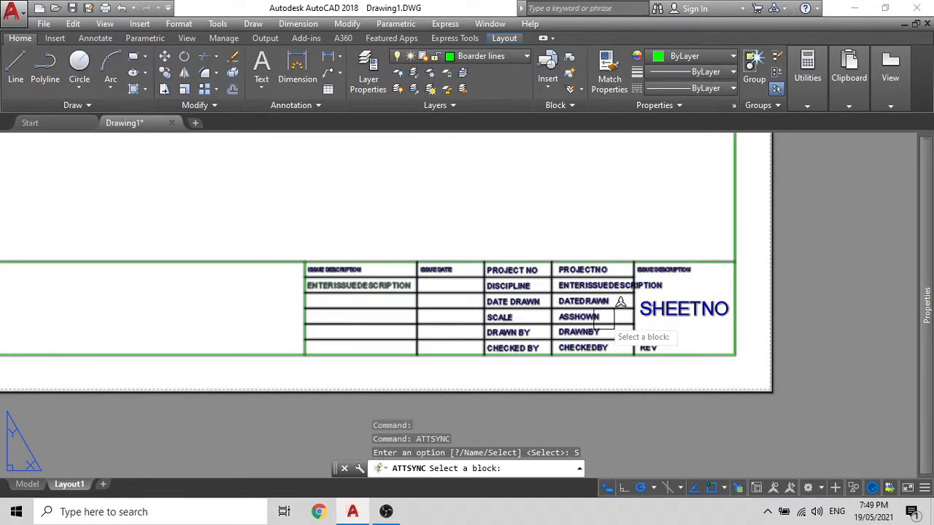
left_click(715, 264)
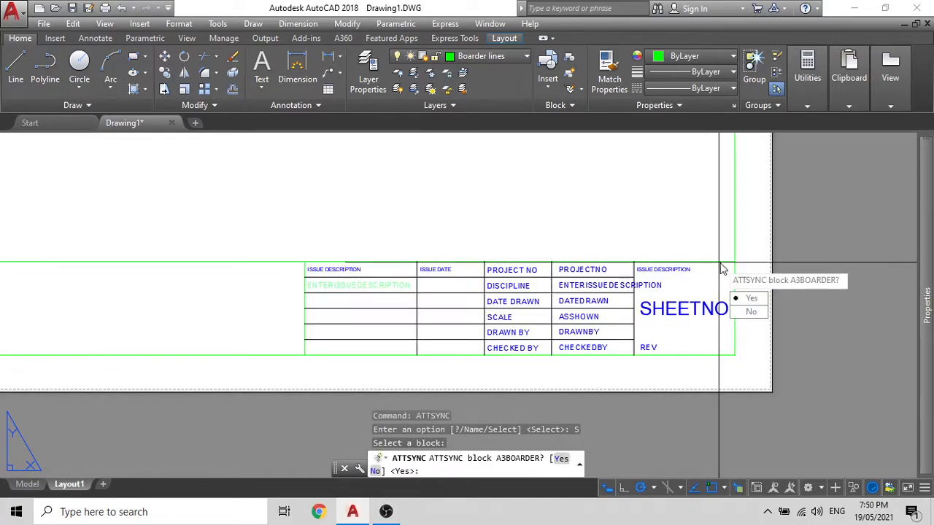
left_click(750, 298)
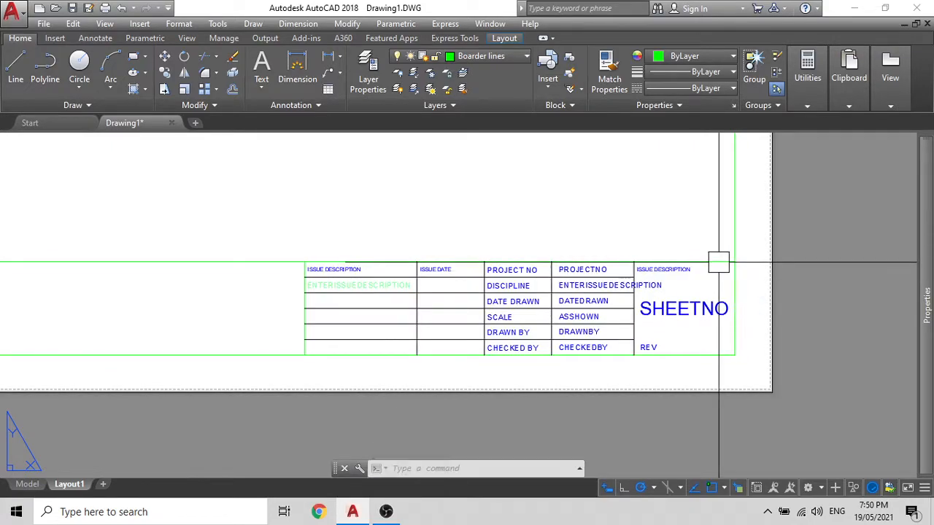
scroll(540, 299, "up", 5)
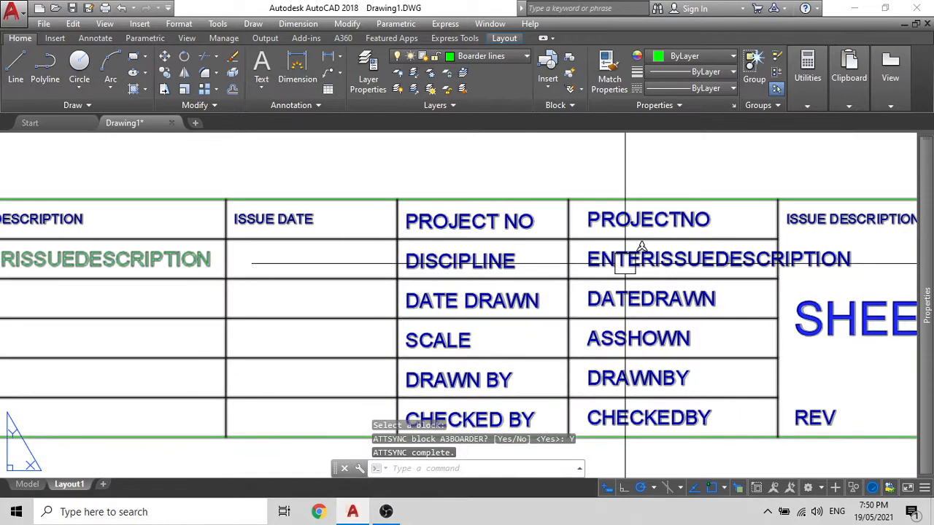
scroll(587, 270, "down", 3)
key("Escape")
scroll(605, 256, "up", 4)
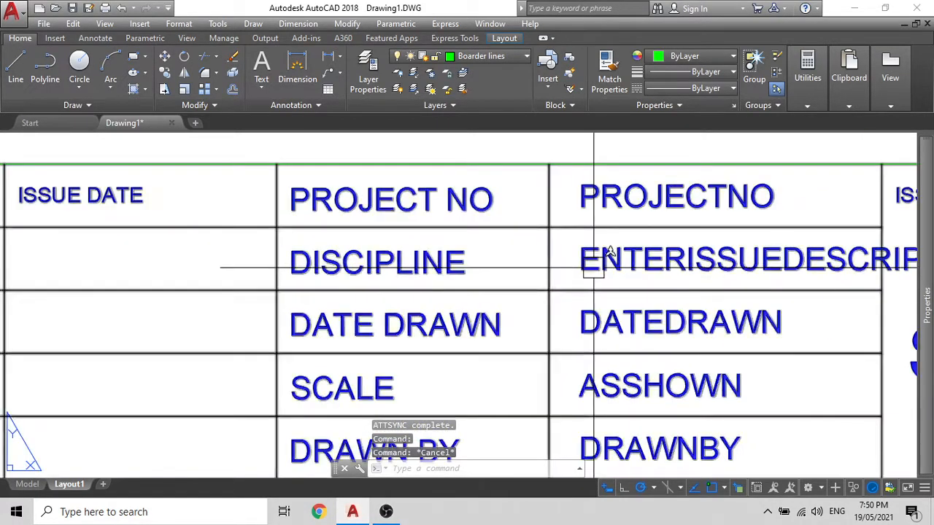
Step: Replace the title block's DISCIPLINE value with ARCHETECTURAL
double_click(594, 264)
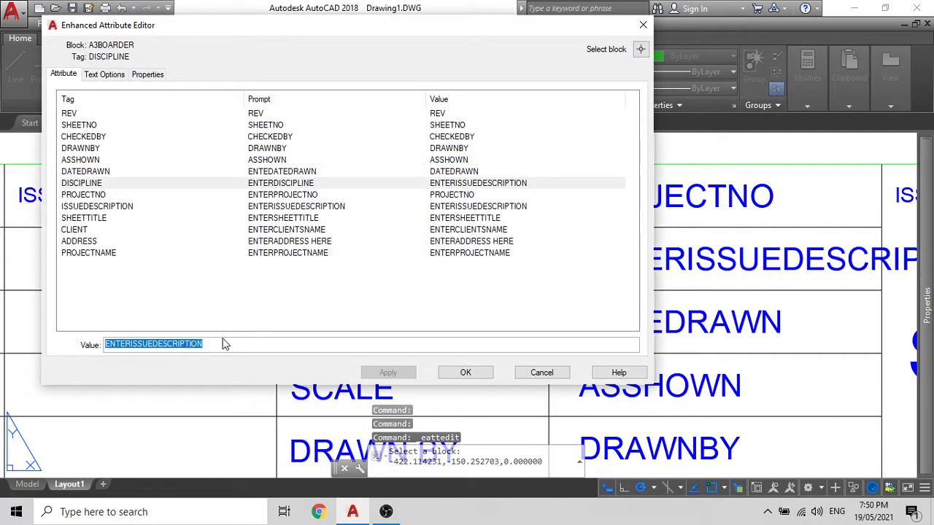
key("BackSpace")
type("A")
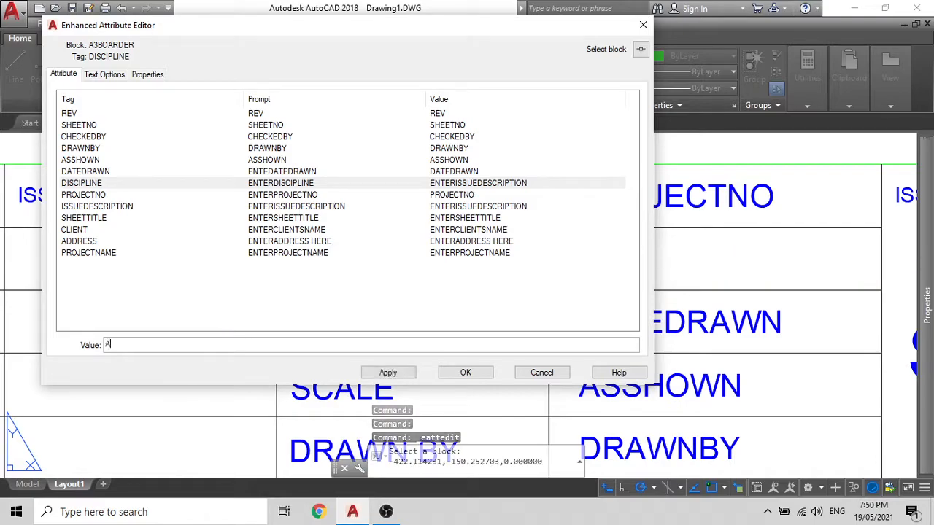
type("RCHETEC")
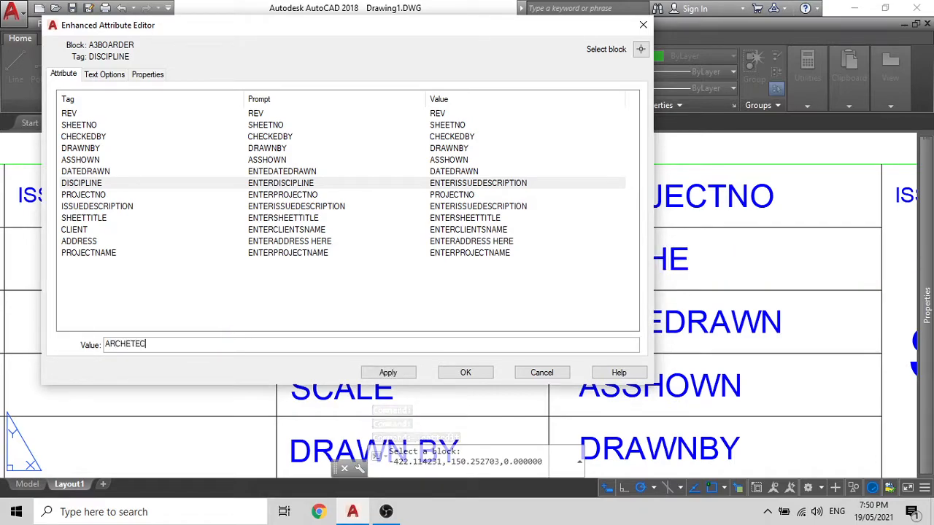
type("TURAL")
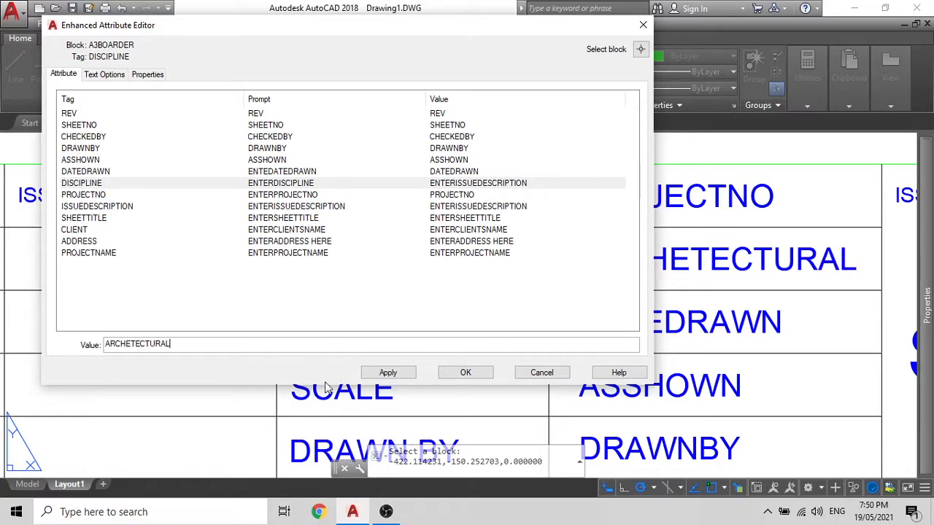
left_click(387, 373)
left_click(465, 372)
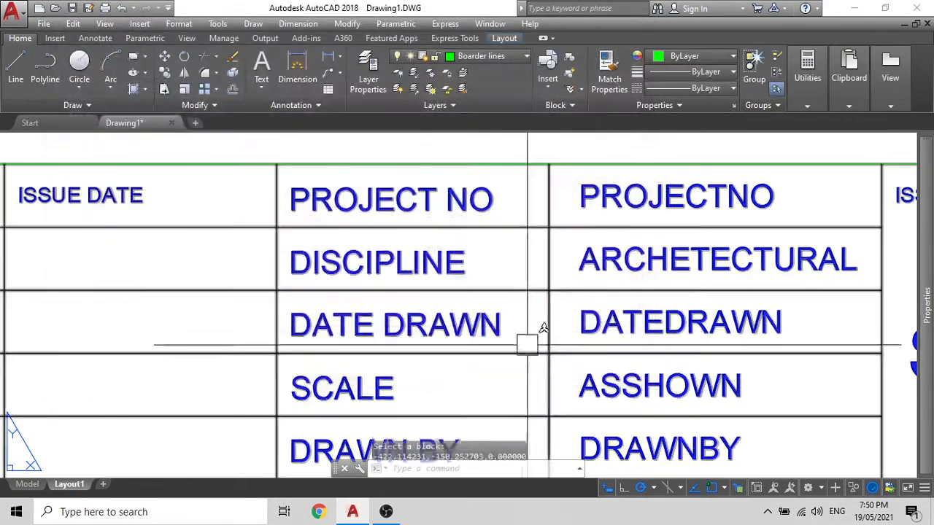
scroll(573, 261, "down", 2)
scroll(573, 264, "down", 4)
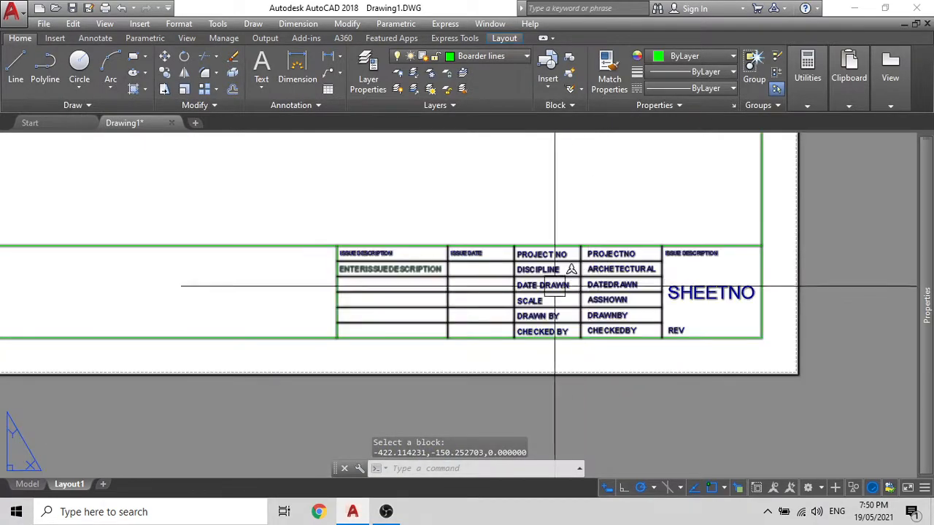
scroll(384, 268, "up", 6)
Step: Enter ISSUE FOR BUILDING PERMIT as the title block's issue description
double_click(384, 269)
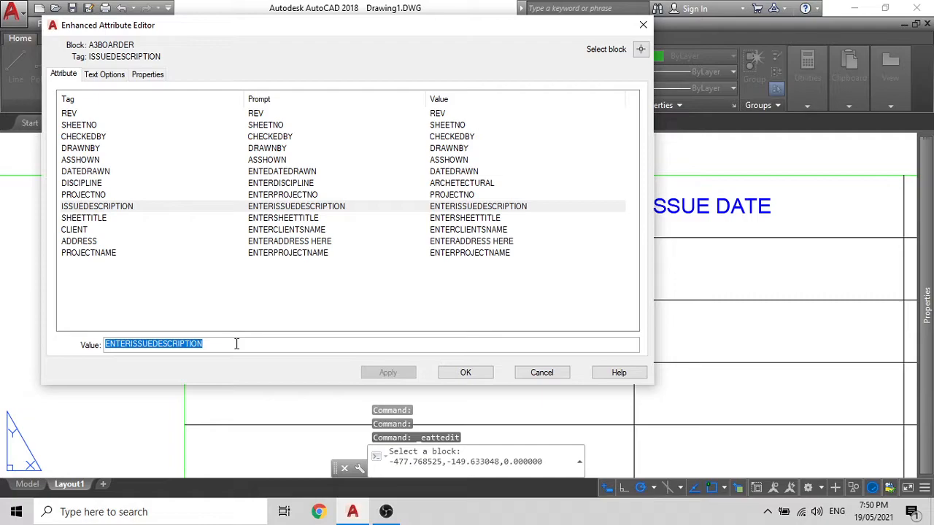
type("IS")
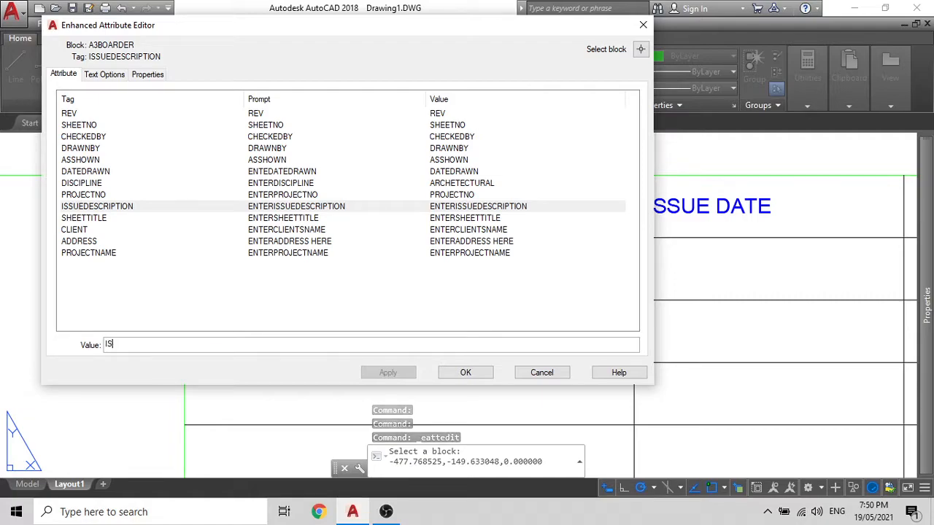
type("SUE FOR BUILDING BERMIT")
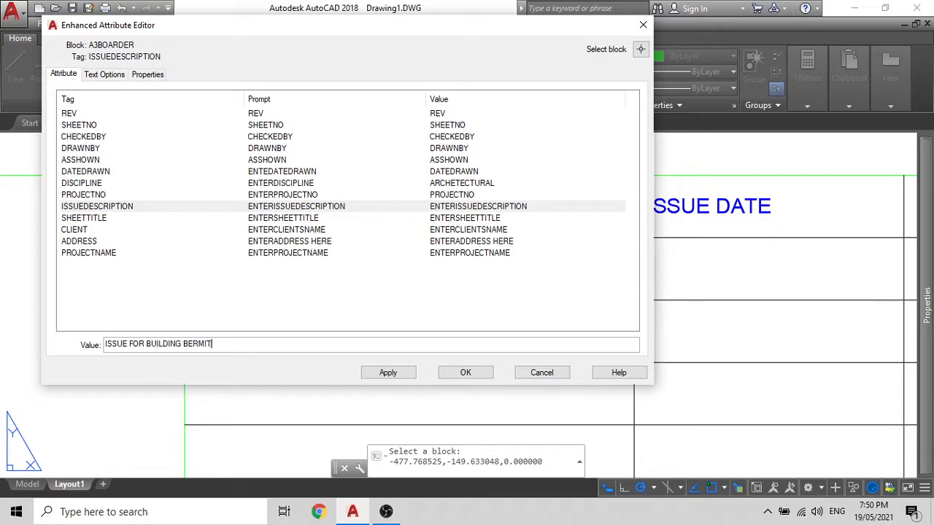
key("BackSpace")
key("BackSpace")
key("BackSpace")
key("BackSpace")
key("BackSpace")
type("PERM")
left_click(466, 373)
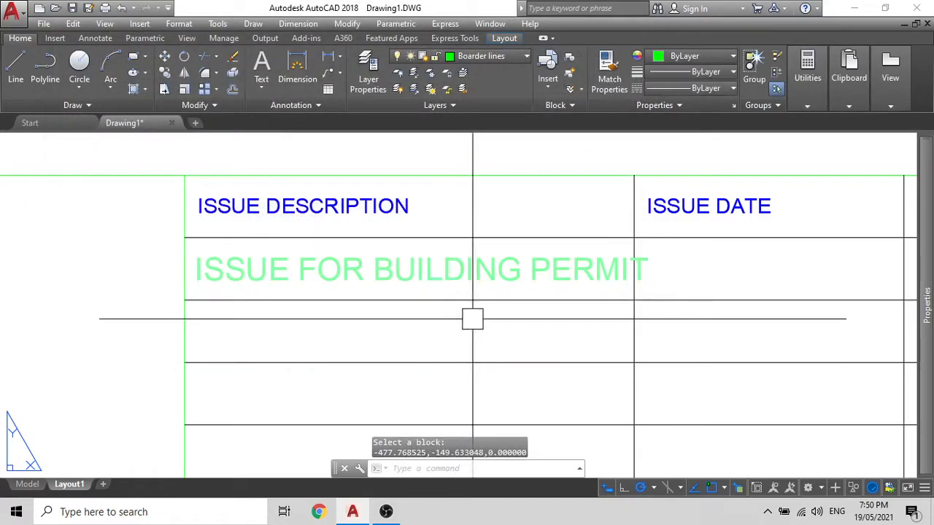
left_click(370, 253)
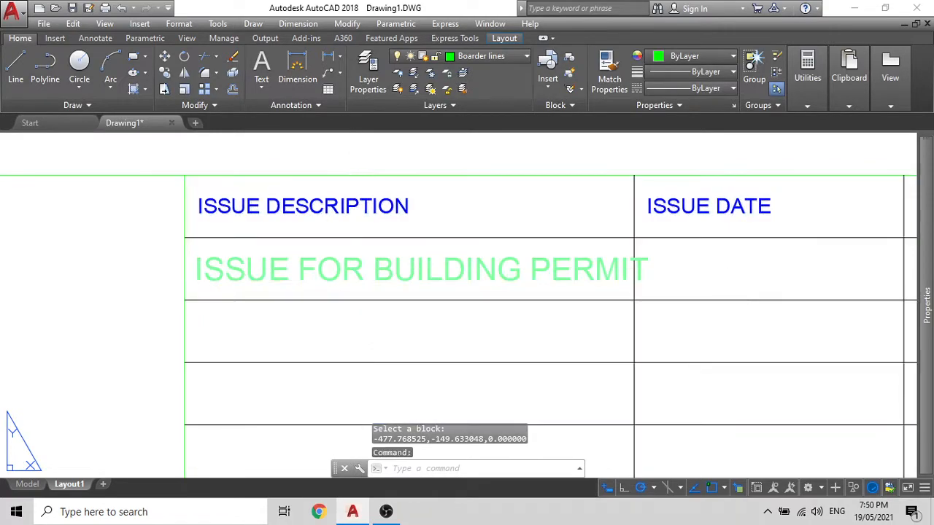
left_click(246, 340)
Step: Rewrite the issue description text to read BUILDING PERMIT ISSUE
key("BackSpace")
key("BackSpace")
key("BackSpace")
key("BackSpace")
key("BackSpace")
key("BackSpace")
key("BackSpace")
key("BackSpace")
key("BackSpace")
key("BackSpace")
key("BackSpace")
key("BackSpace")
key("BackSpace")
key("BackSpace")
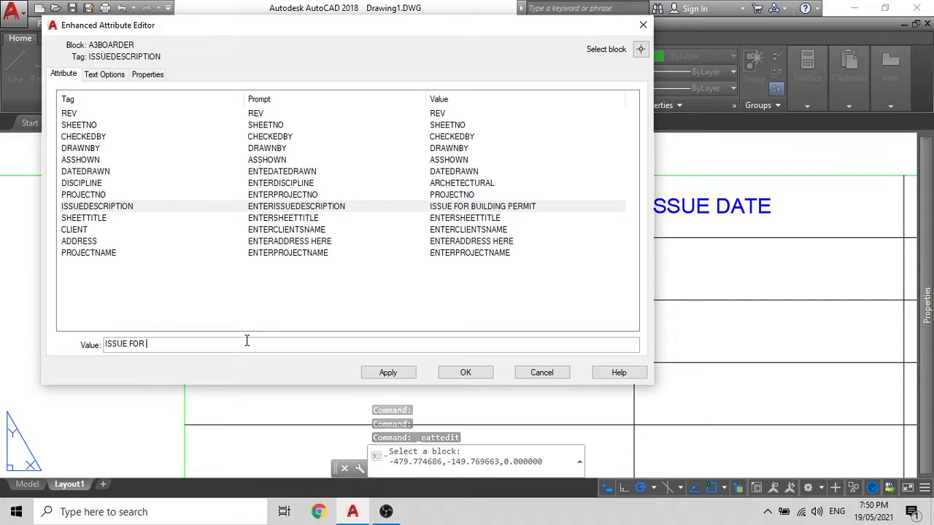
key("BackSpace")
key("BackSpace")
key("BackSpace")
key("BackSpace")
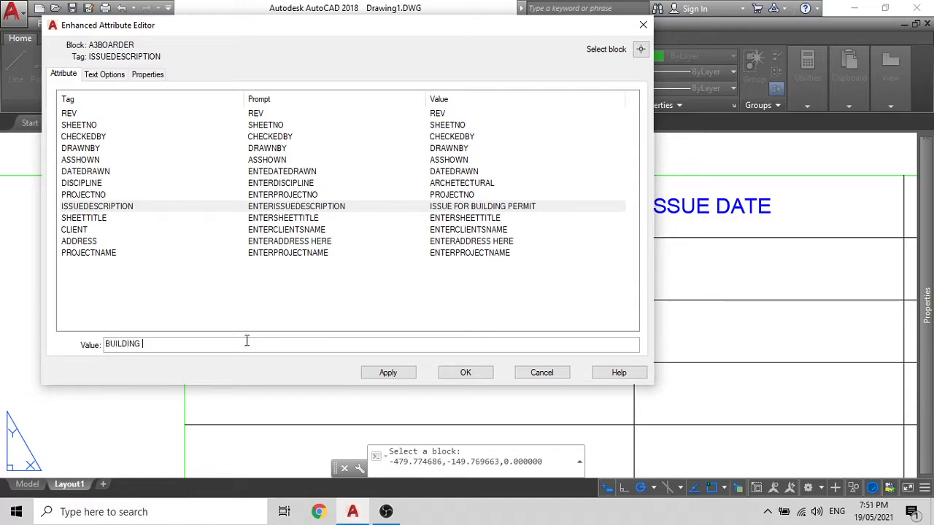
key("BackSpace")
left_click(390, 372)
left_click(460, 374)
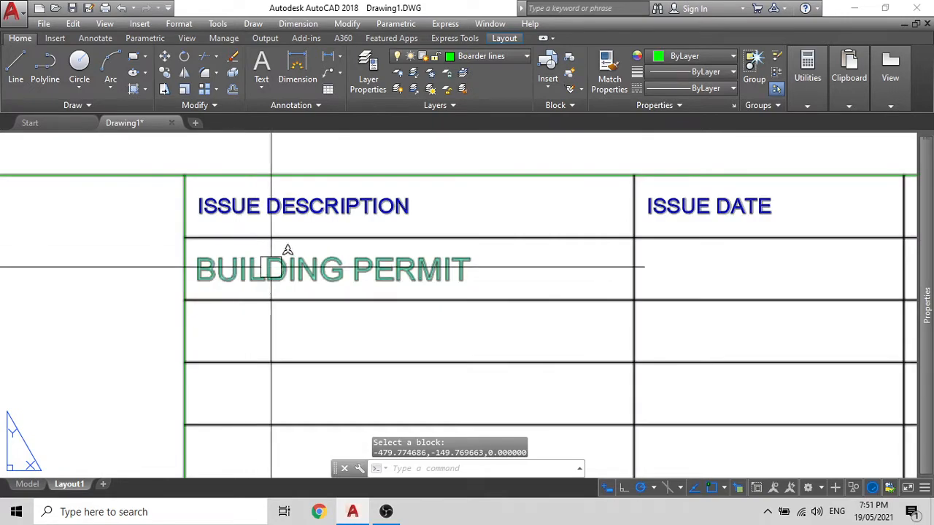
left_click(402, 271)
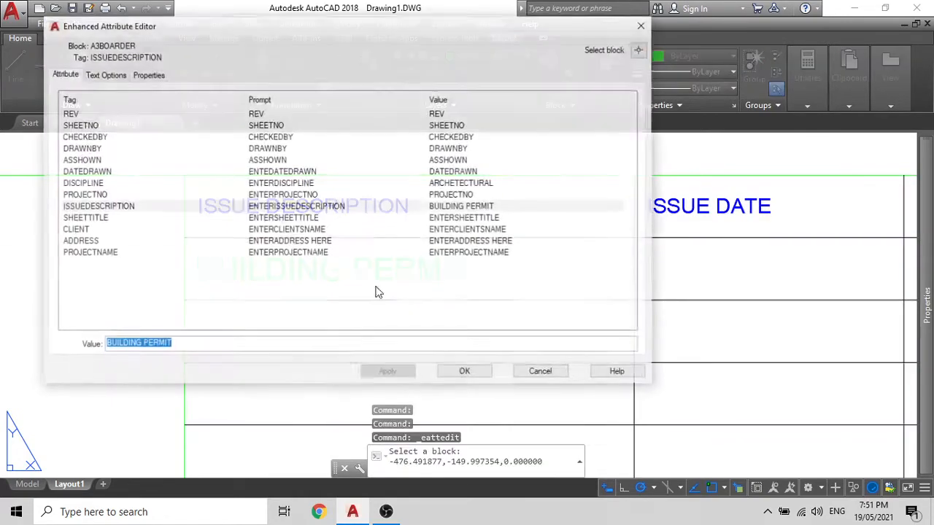
type("ISSUE")
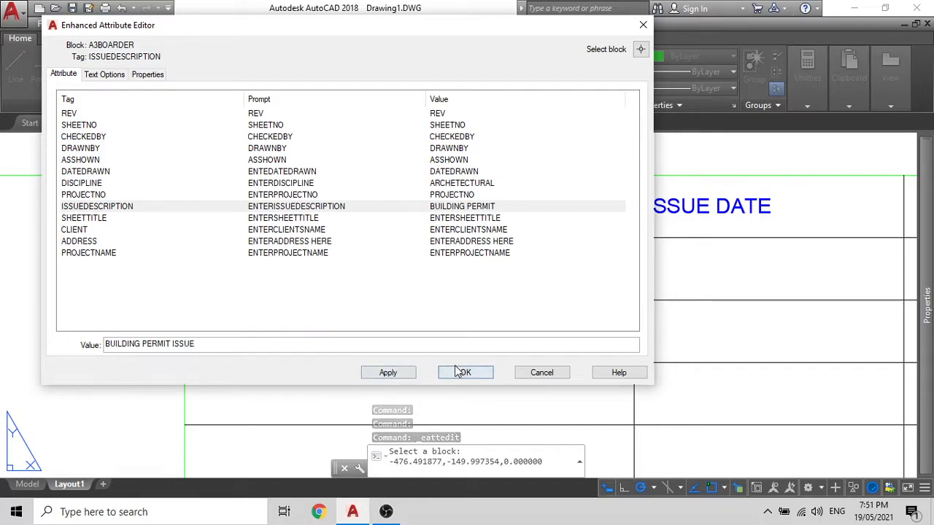
left_click(461, 372)
scroll(476, 249, "down", 4)
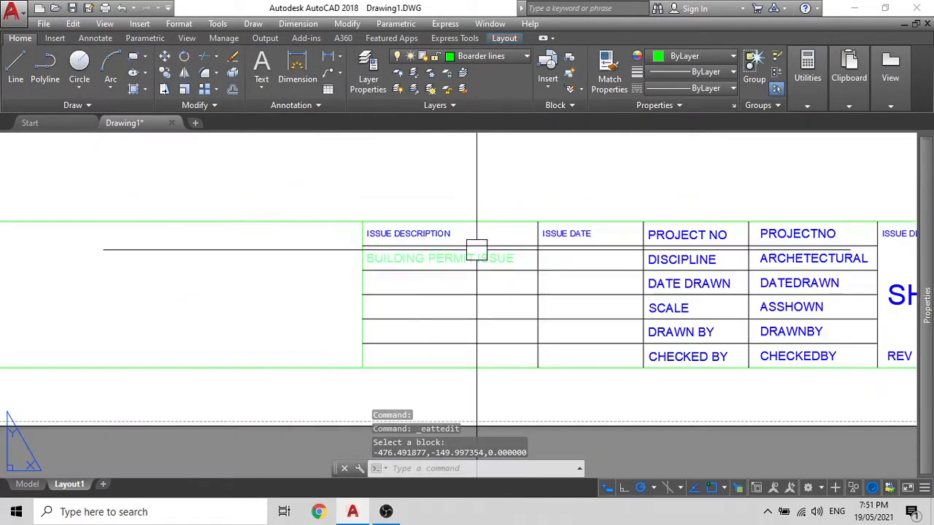
Step: Replace ENTERPROJECTNAME with PROPOSED RESIDENTIAL DEVELOPMENT as the project name and apply it
key("Escape")
scroll(476, 250, "down", 6)
scroll(391, 209, "up", 6)
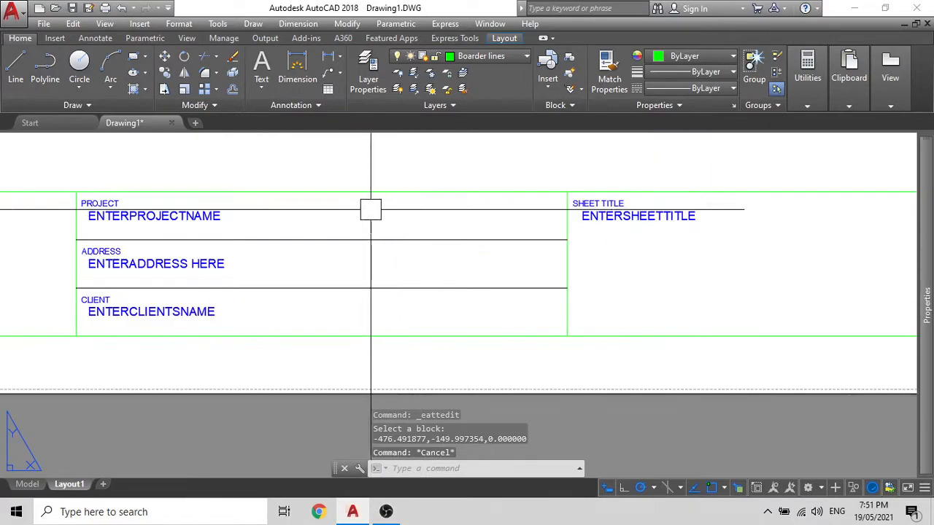
scroll(95, 215, "up", 4)
double_click(104, 212)
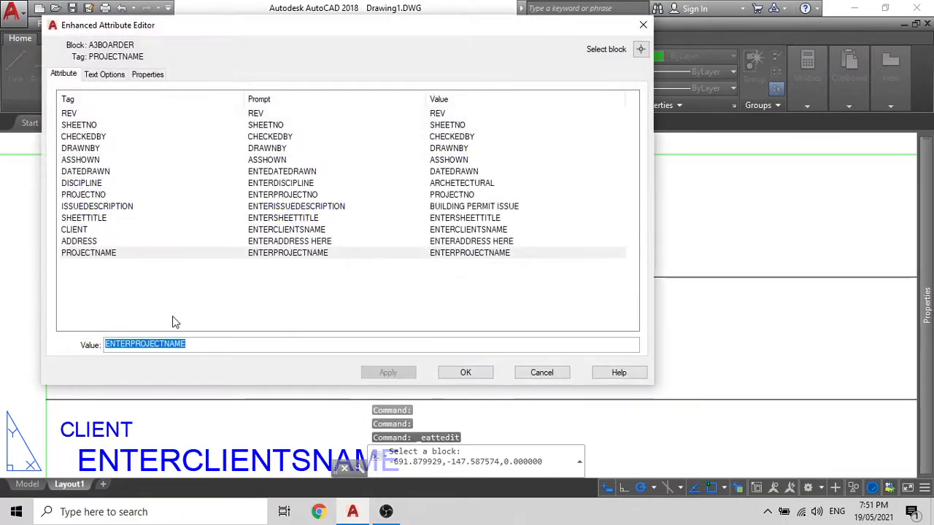
left_click(190, 345)
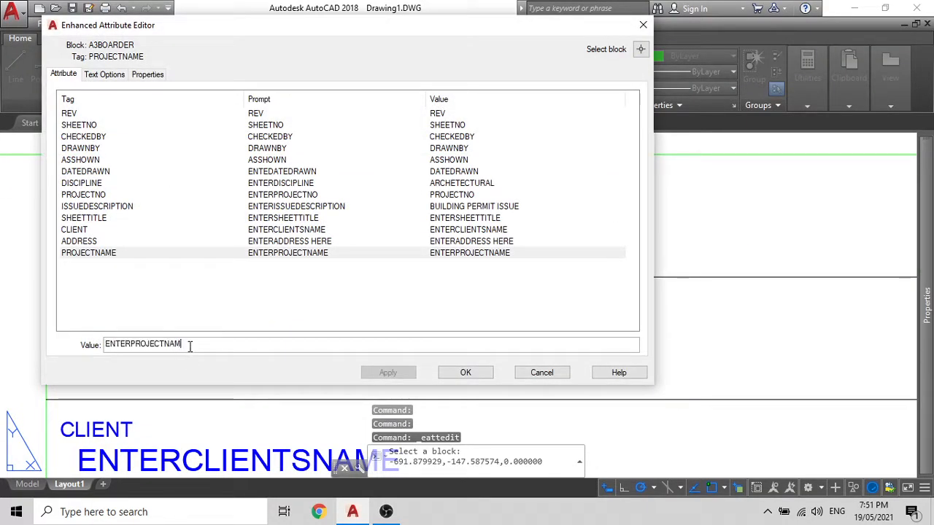
key("BackSpace")
key("BackSpace")
key("BackSpace")
key("BackSpace")
key("BackSpace")
key("BackSpace")
key("BackSpace")
key("BackSpace")
key("BackSpace")
key("BackSpace")
key("BackSpace")
key("BackSpace")
key("BackSpace")
key("BackSpace")
key("BackSpace")
type("PR")
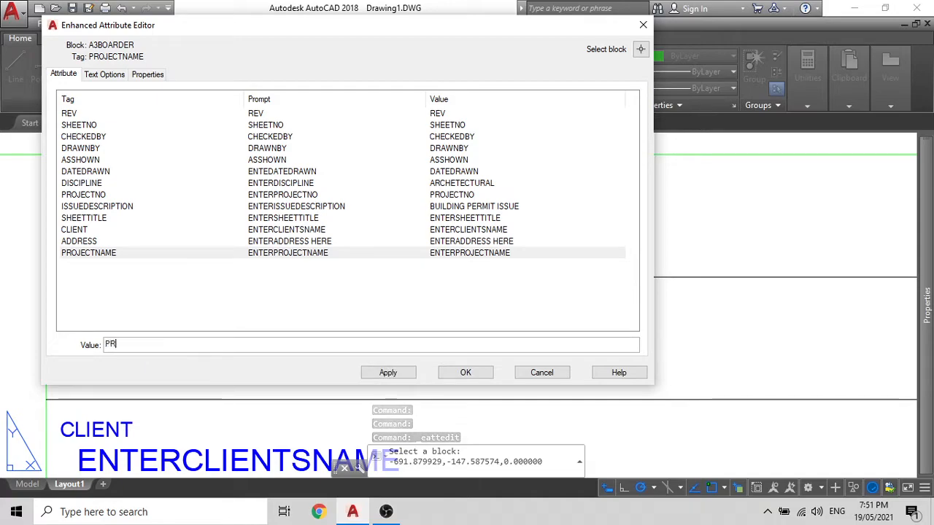
type("OP")
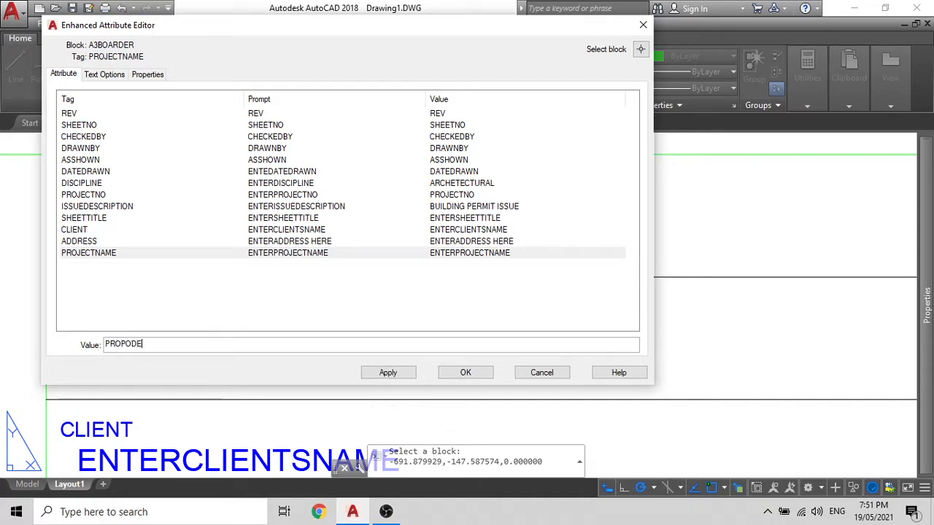
type("OD")
key("BackSpace")
type("RESIDENTIAL DEVELOPM")
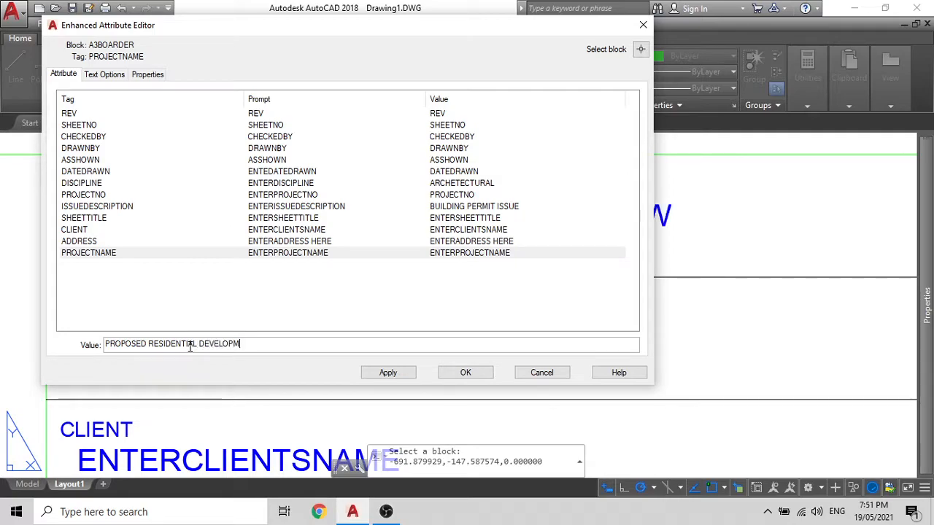
key("BackSpace")
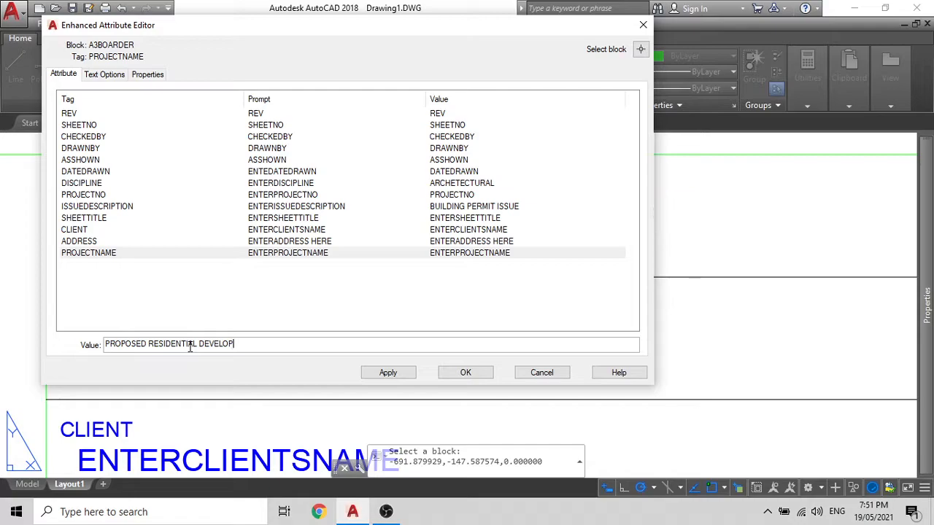
type("MENT")
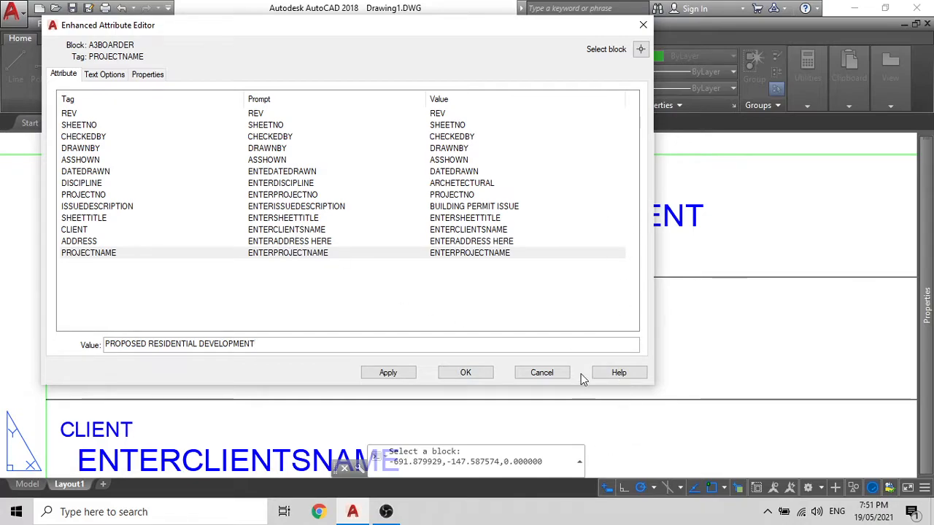
left_click(388, 372)
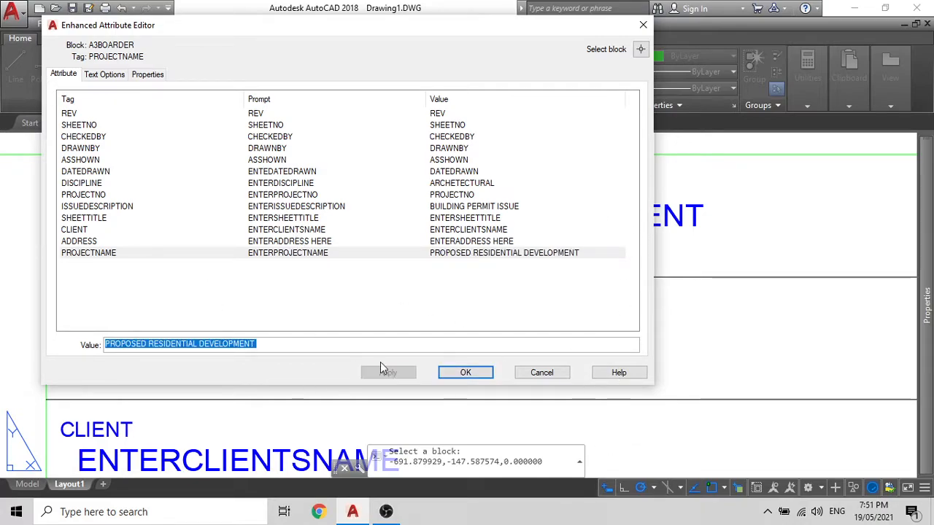
Step: Replace the ADDRESS attribute's ENTERADDRESS HERE placeholder with the site's street address and apply it
left_click(92, 243)
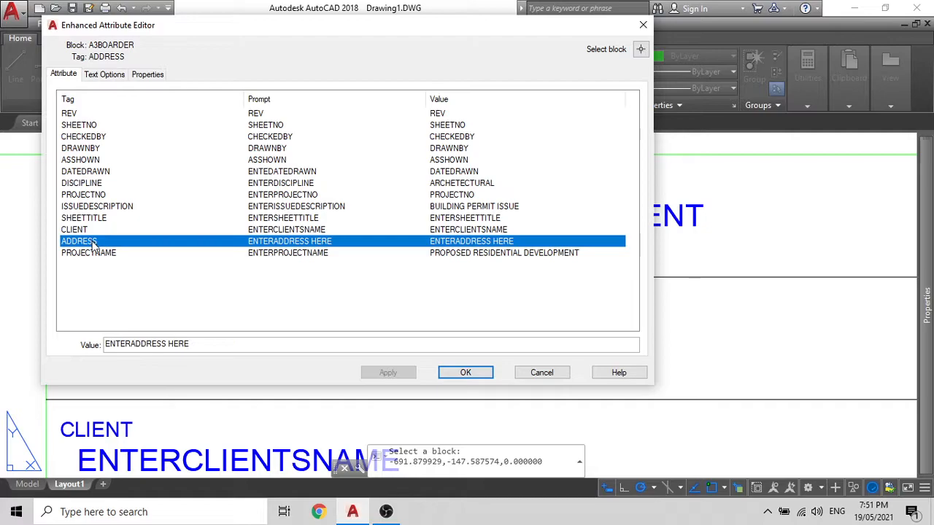
left_click_drag(215, 350, 100, 347)
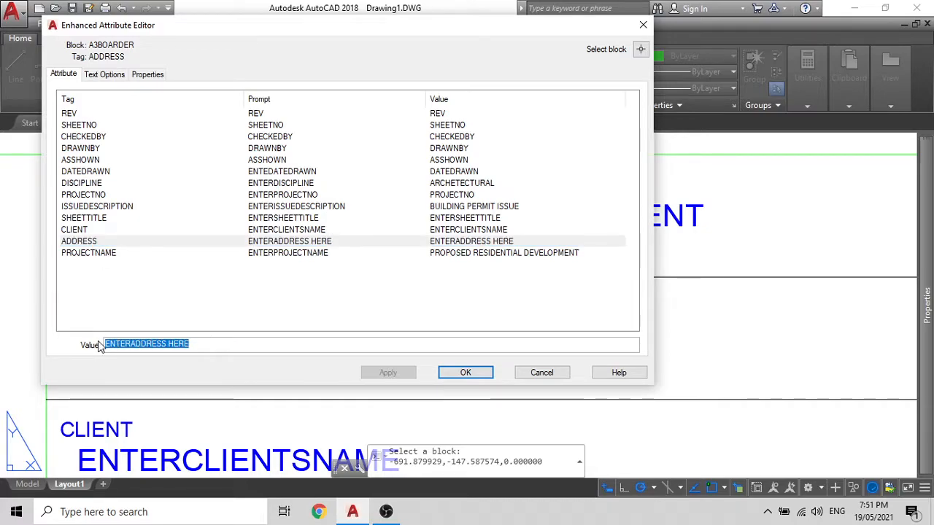
key("BackSpace")
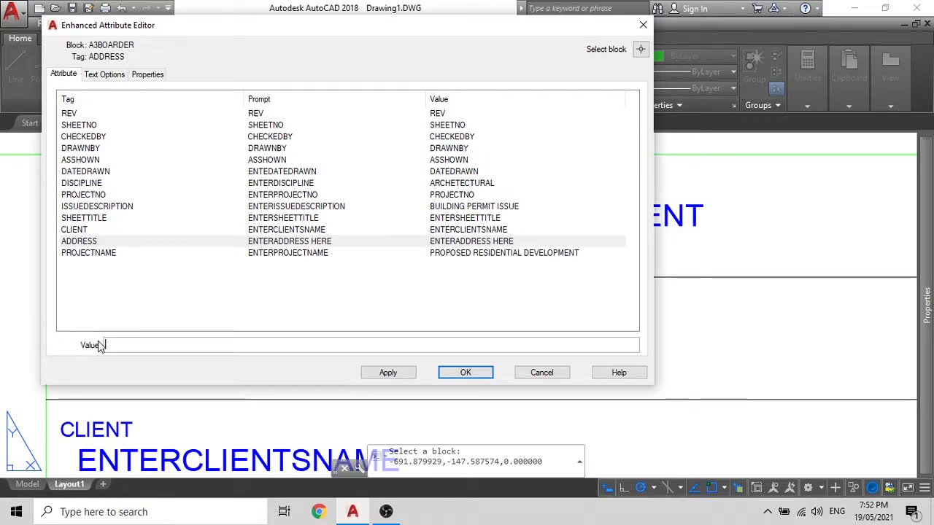
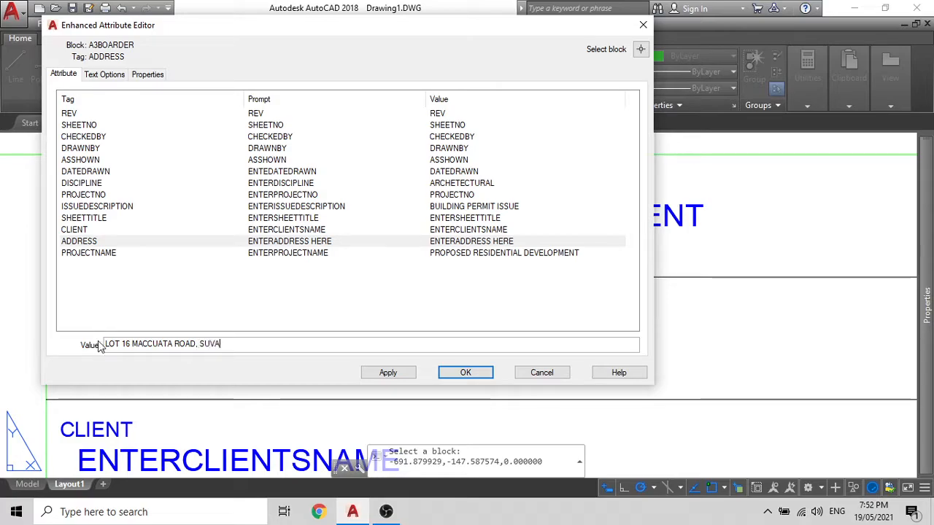
left_click(388, 373)
Step: Overwrite the ENTERCLIENTSNAME placeholder with ME AND MY SELF and apply the change
left_click(92, 230)
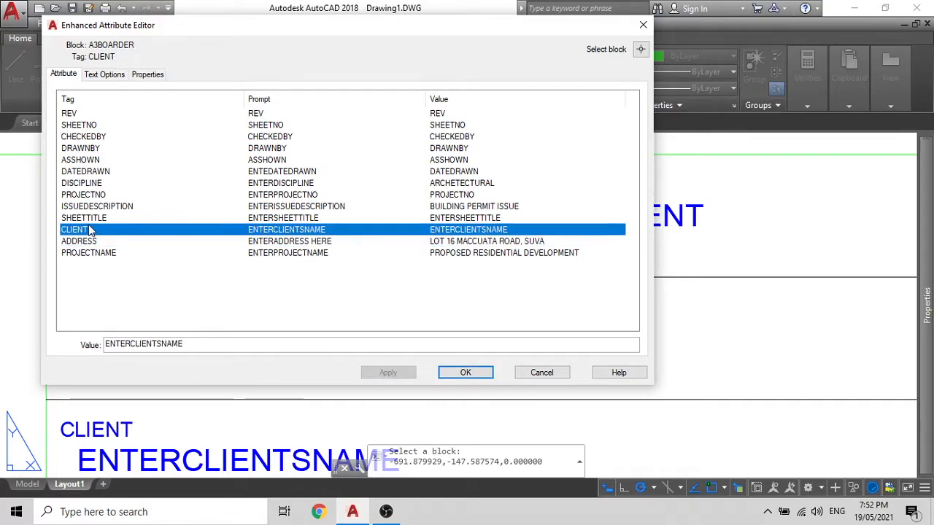
left_click_drag(176, 352, 66, 346)
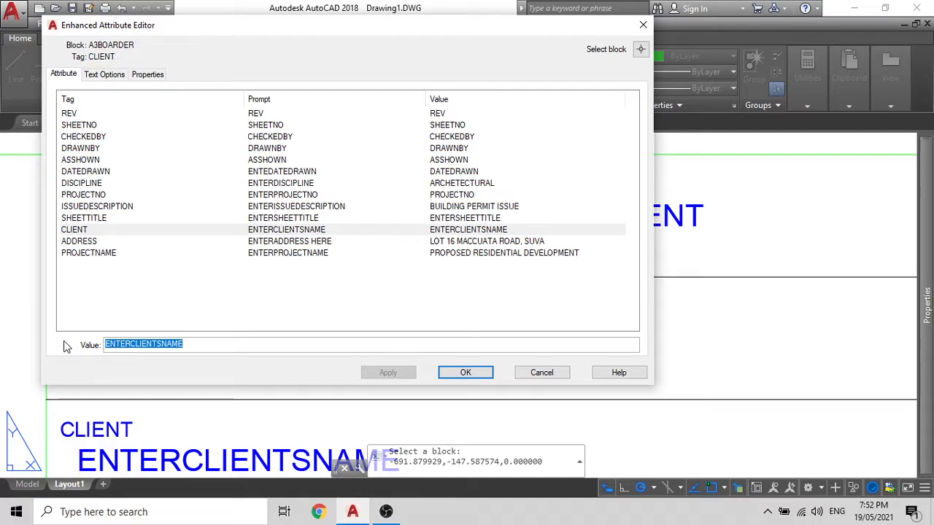
type("ME AND MY SELF")
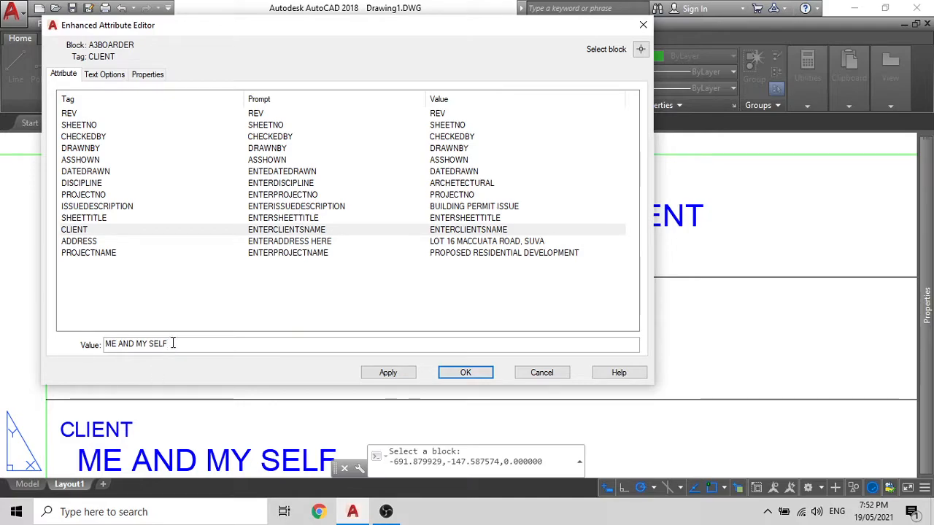
left_click(389, 372)
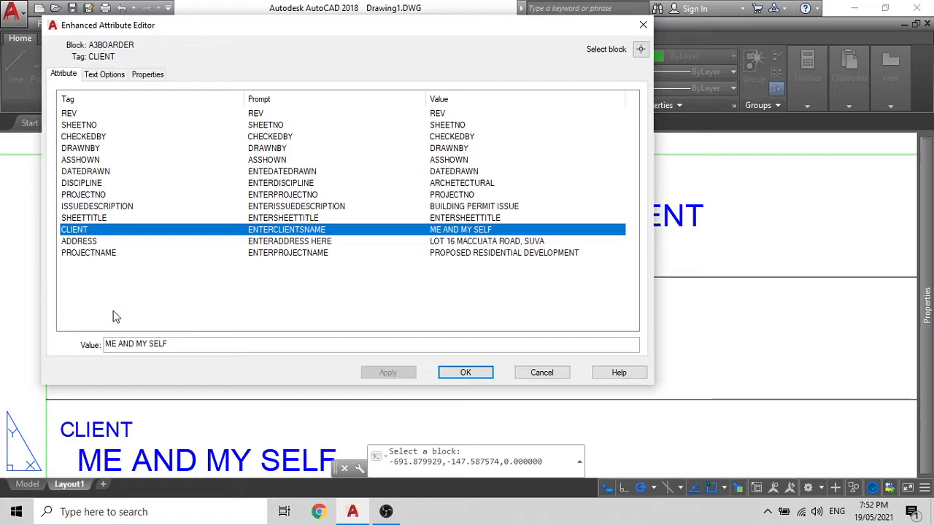
left_click(100, 76)
Step: Review the text style, Middle left justification and layer settings unchanged, then close the editor with OK
left_click(146, 97)
left_click(146, 97)
left_click(145, 114)
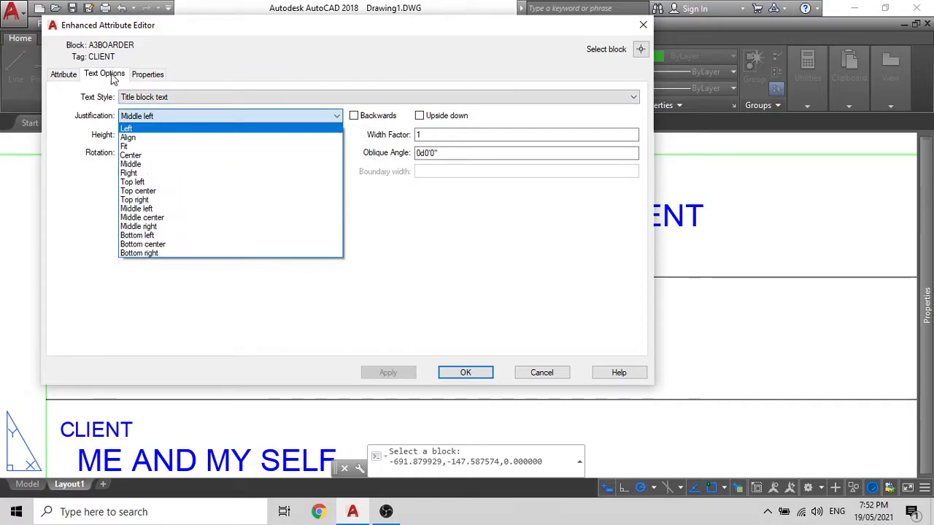
left_click(116, 77)
left_click(148, 74)
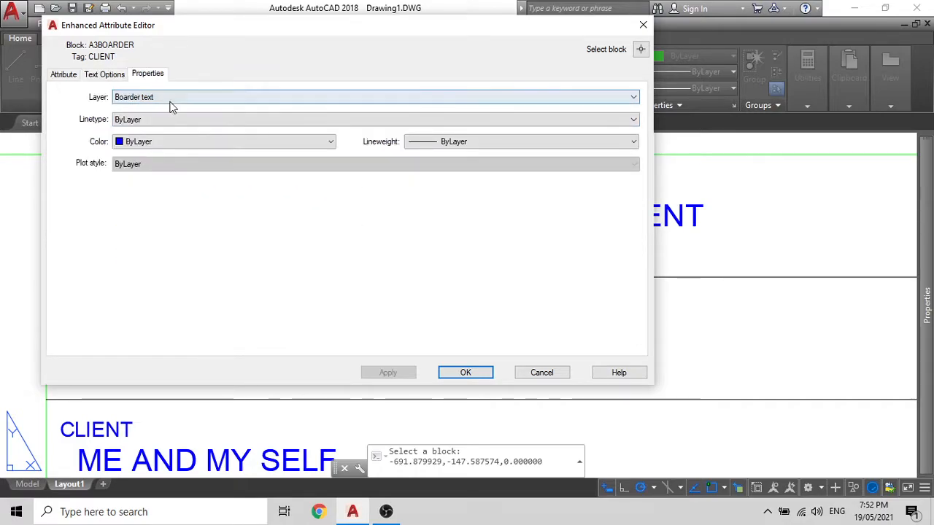
left_click(464, 373)
scroll(241, 263, "down", 3)
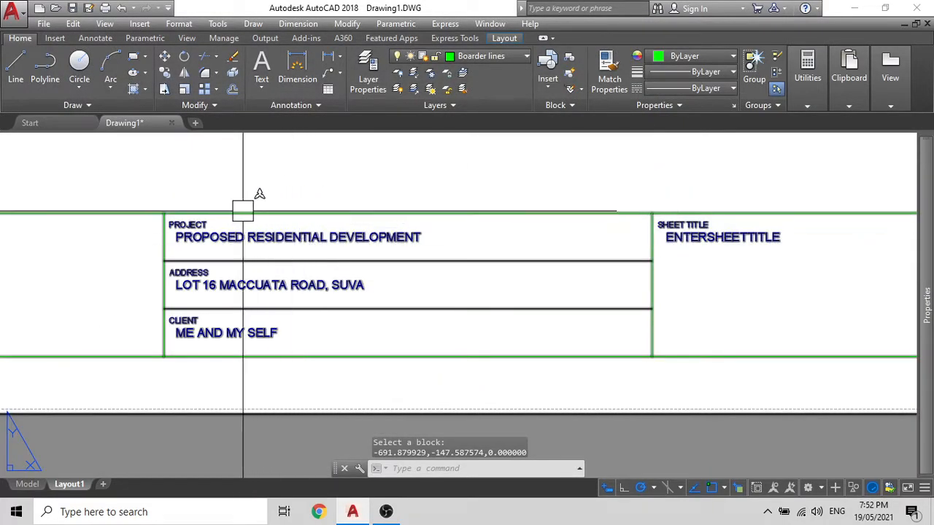
scroll(321, 336, "down", 4)
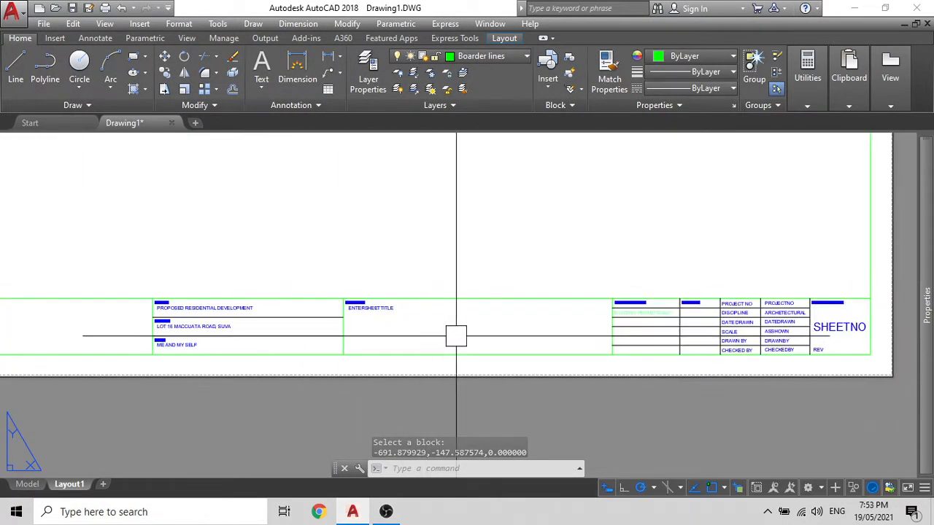
middle_click_drag(437, 335, 397, 337)
middle_click_drag(146, 320, 545, 259)
scroll(420, 259, "up", 2)
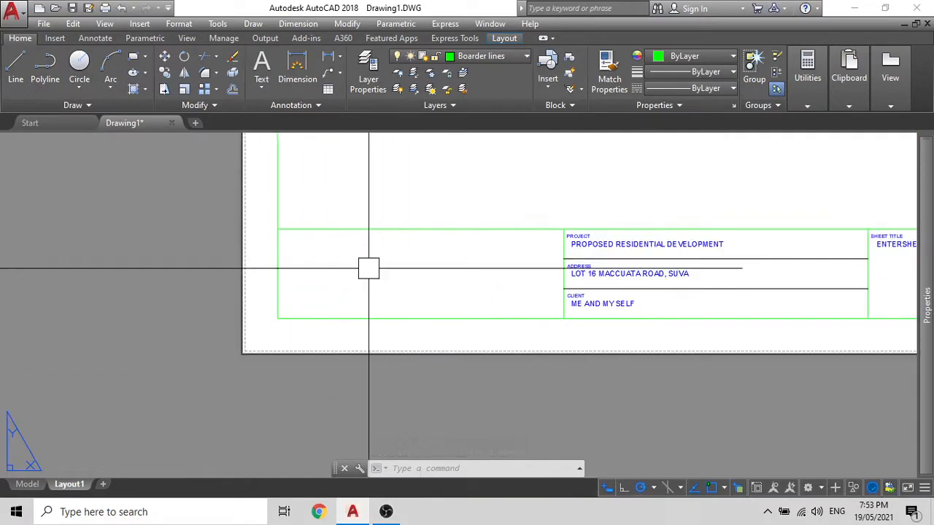
scroll(368, 268, "down", 5)
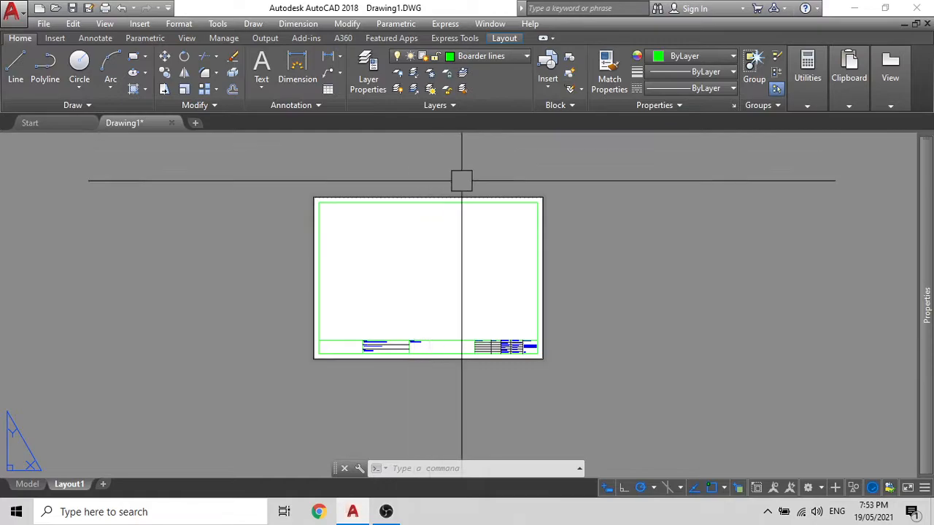
scroll(367, 365, "up", 8)
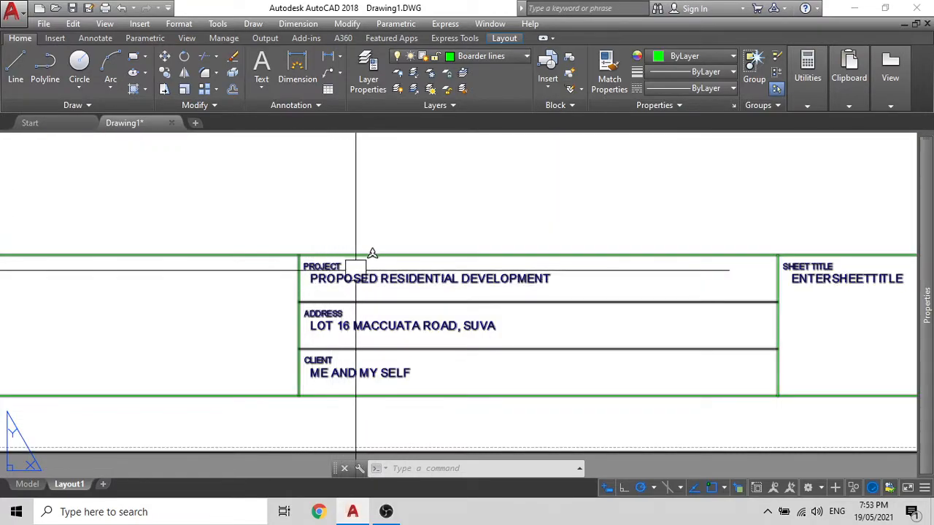
scroll(351, 351, "down", 3)
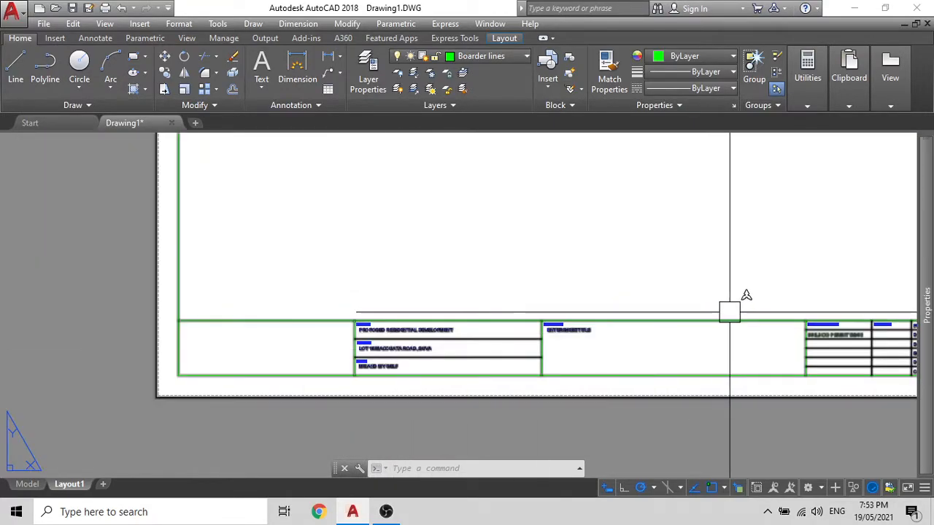
scroll(731, 312, "down", 3)
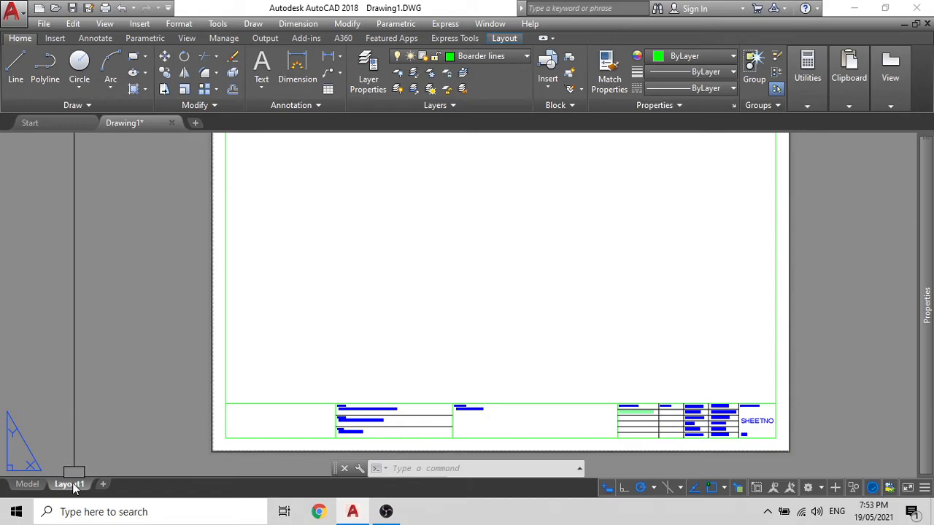
Step: Clear the Layout1 tab name and start typing the new name, correcting typos
key("BackSpace")
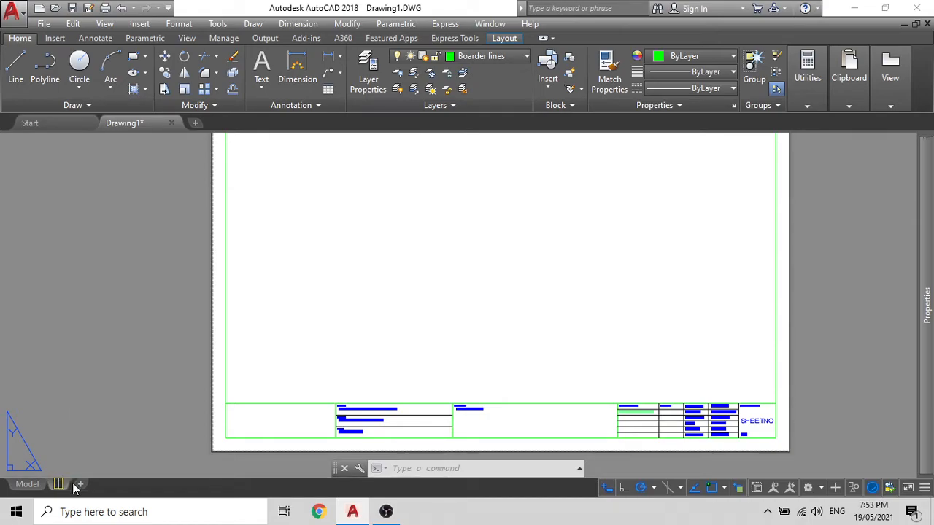
type("A-0")
key("BackSpace")
key("BackSpace")
key("BackSpace")
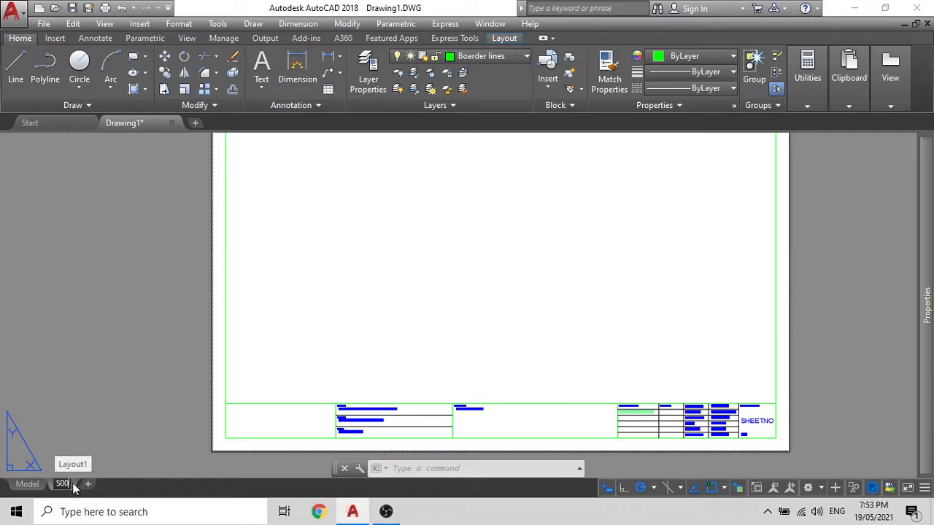
key("BackSpace")
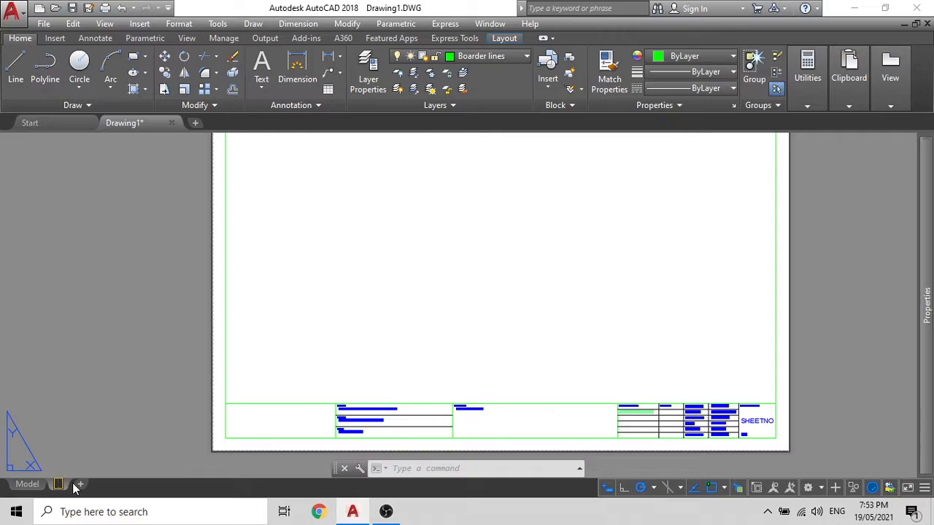
Step: Finish renaming the layout to A00 and confirm it
type("A00")
left_click(135, 397)
key("Escape")
Step: Make Defpoints the current layer instead of Boarder lines
middle_click_drag(203, 337, 197, 336)
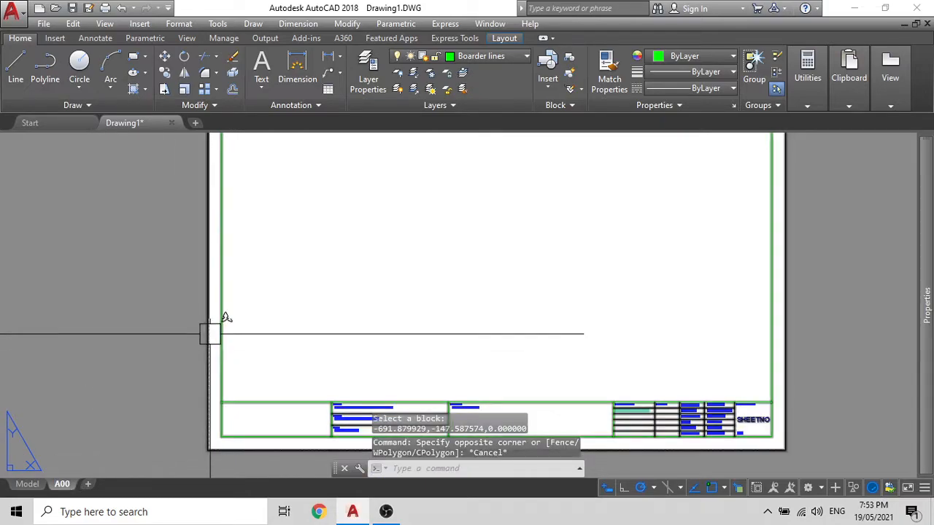
scroll(210, 333, "down", 2)
middle_click_drag(297, 296, 285, 309)
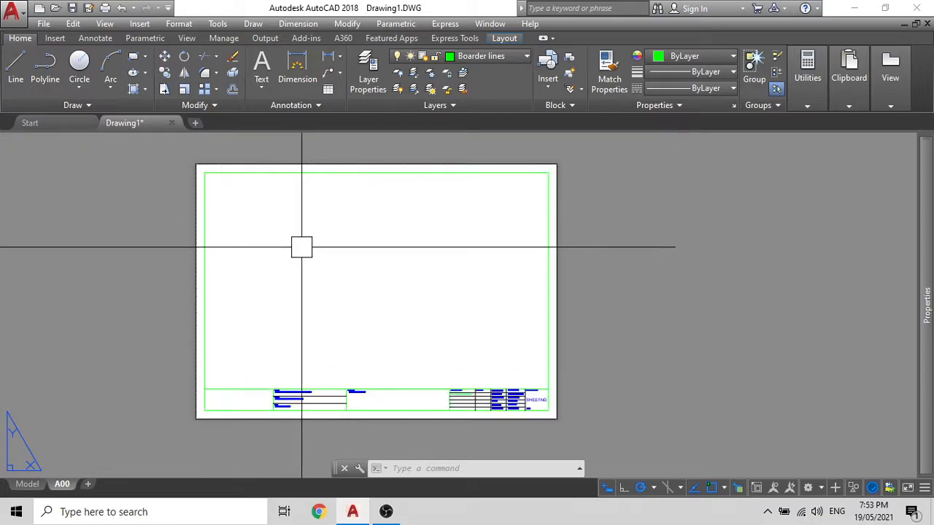
left_click(481, 56)
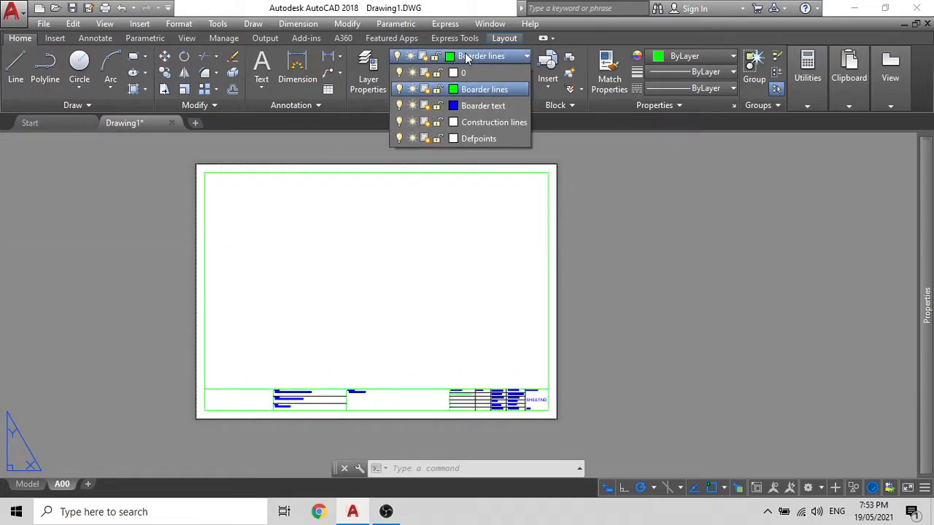
left_click(468, 139)
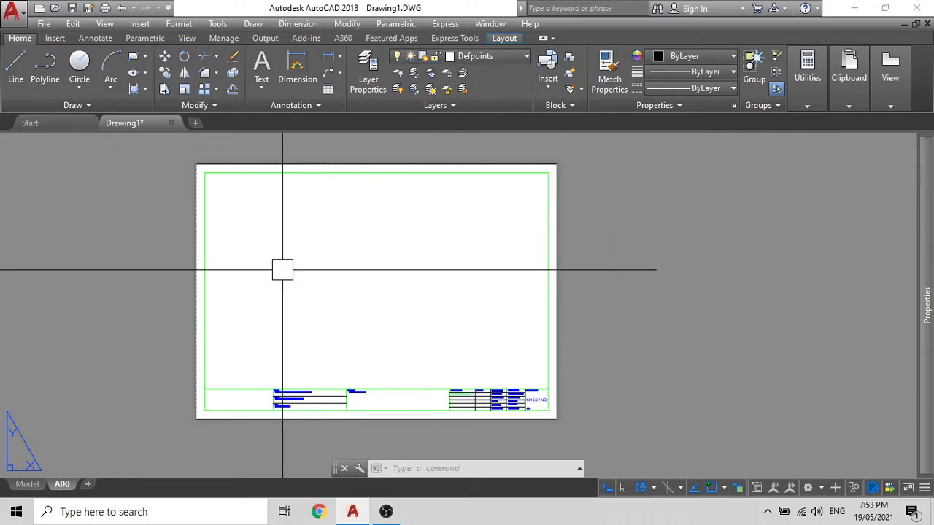
Step: Create an MVIEW viewport from the sheet's lower-left corner to its upper-right corner
type("MV")
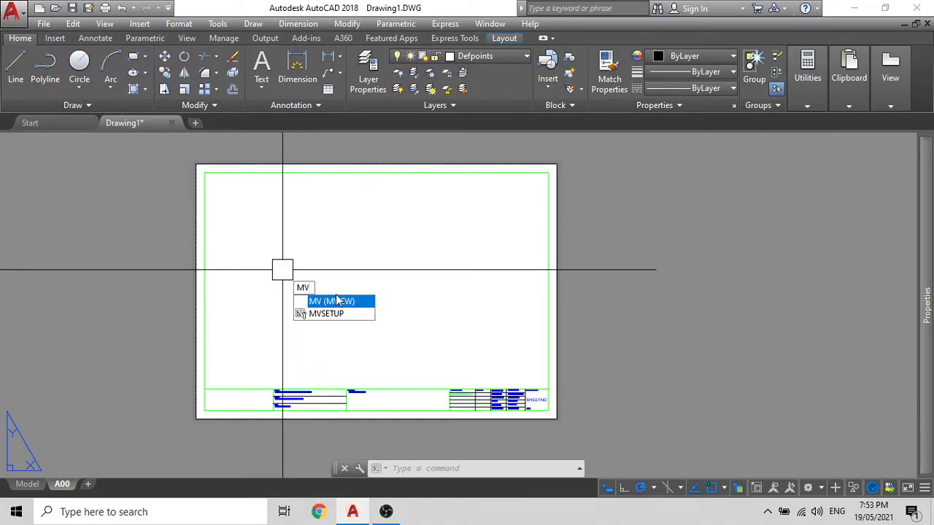
left_click(339, 301)
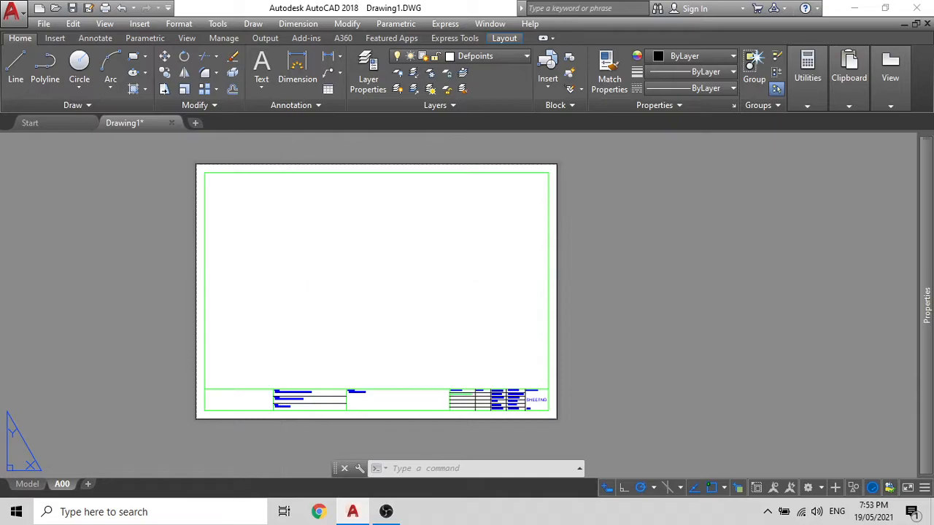
left_click(205, 389)
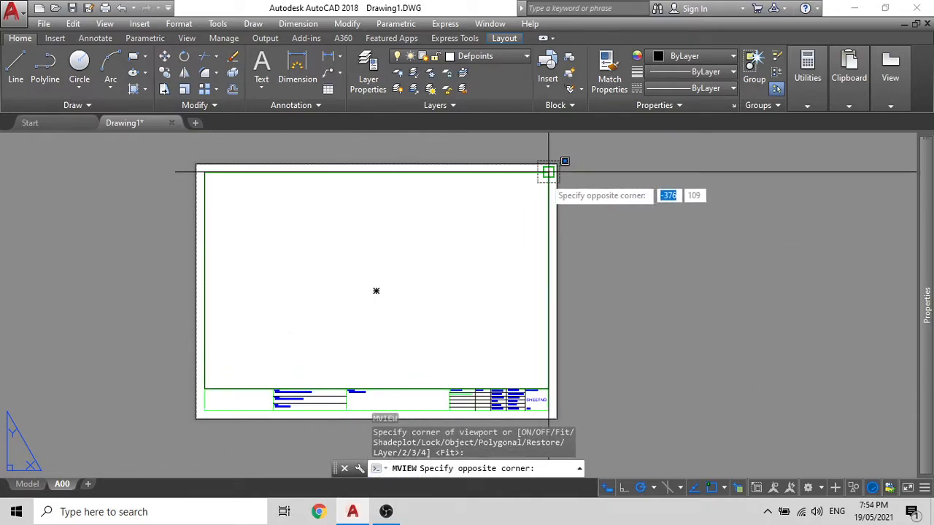
left_click(548, 172)
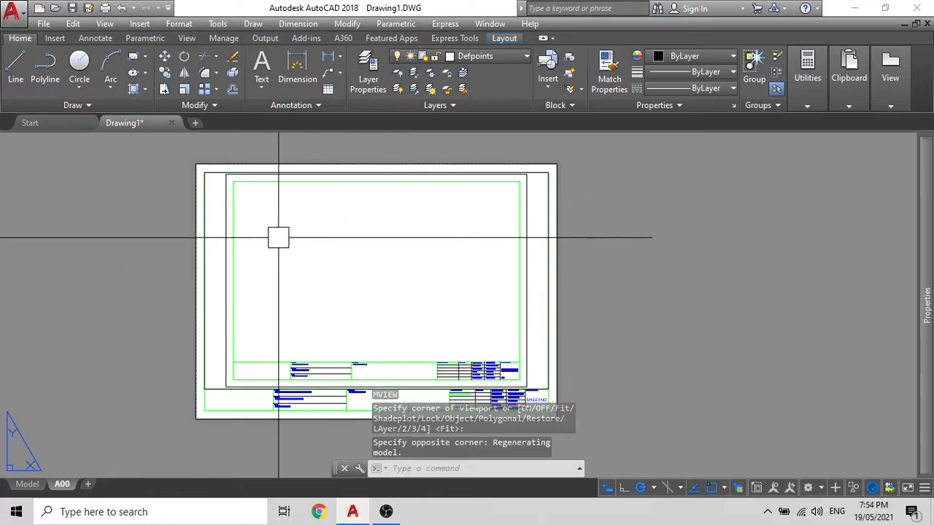
scroll(375, 271, "down", 2)
scroll(394, 263, "up", 4)
scroll(394, 265, "down", 4)
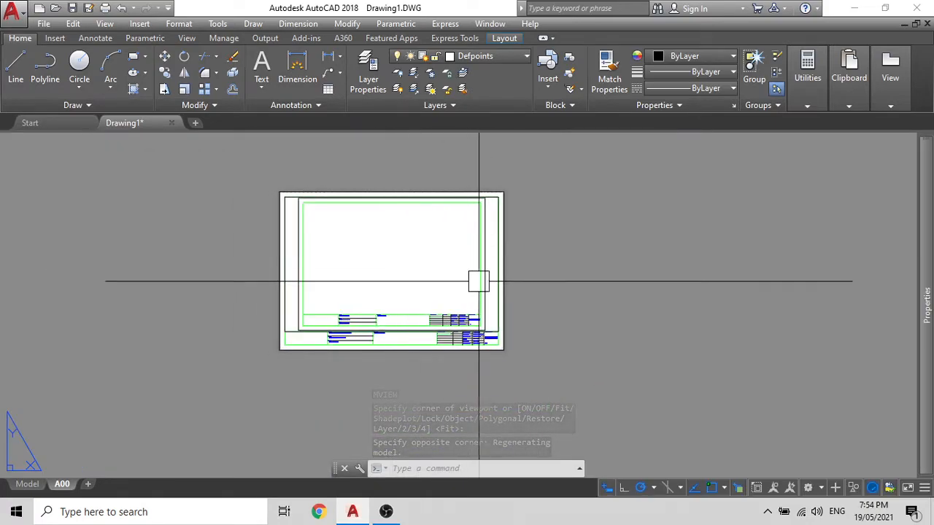
scroll(478, 280, "up", 4)
scroll(496, 271, "down", 4)
Step: Switch between paper space and the viewport, ending active inside the viewport
scroll(493, 269, "up", 4)
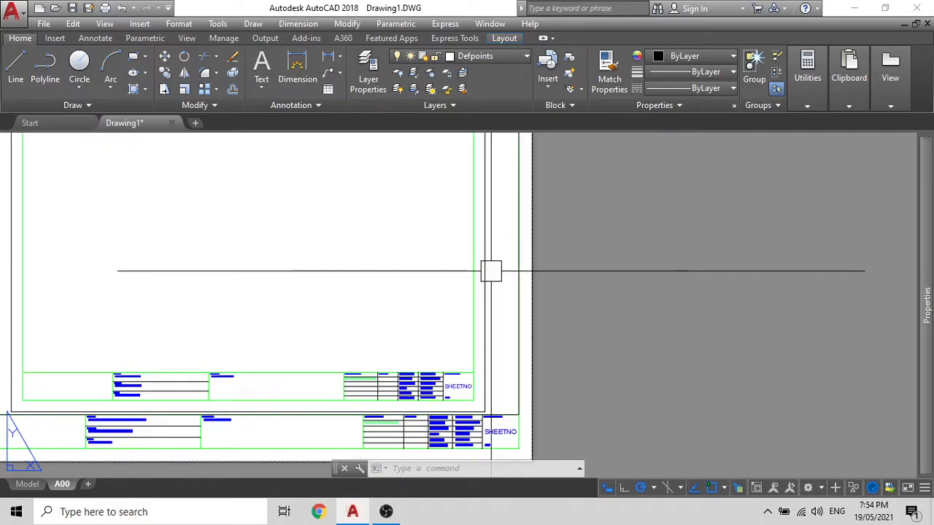
double_click(493, 270)
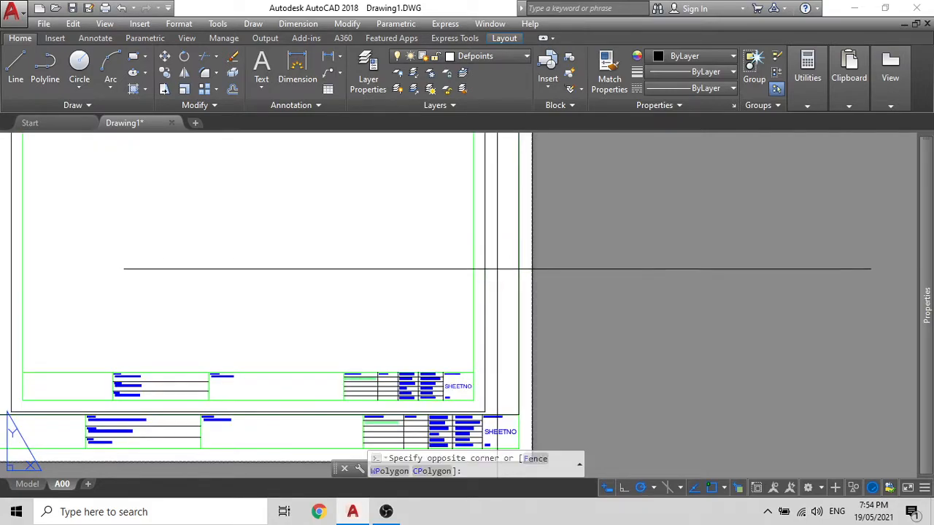
double_click(565, 253)
key("Escape")
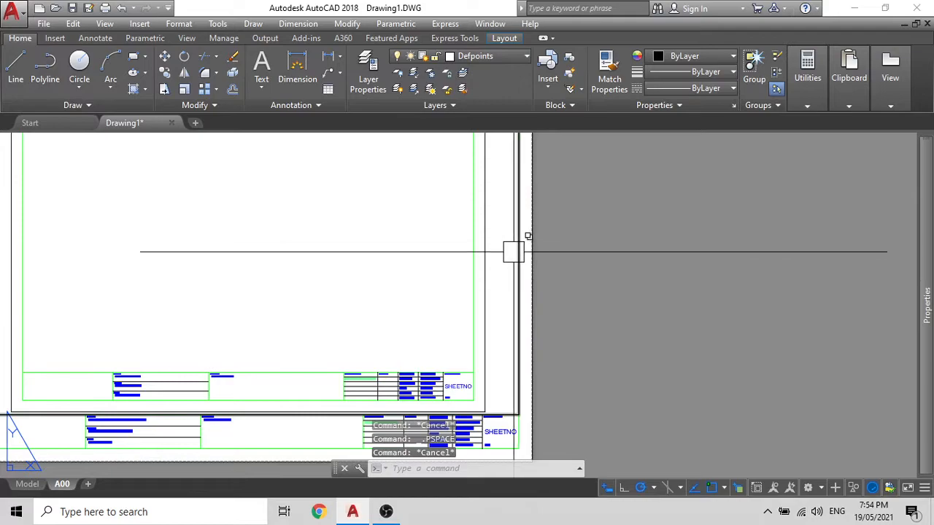
left_click(513, 251)
key("Escape")
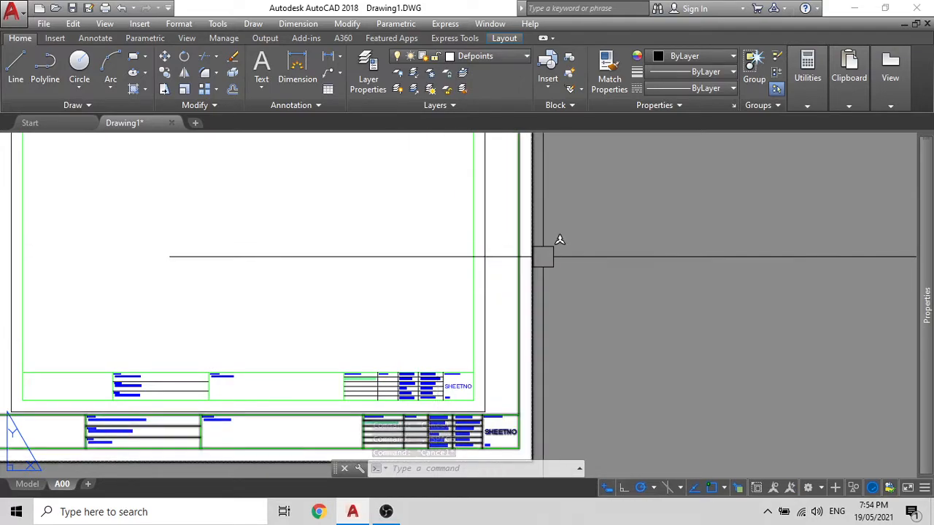
double_click(407, 252)
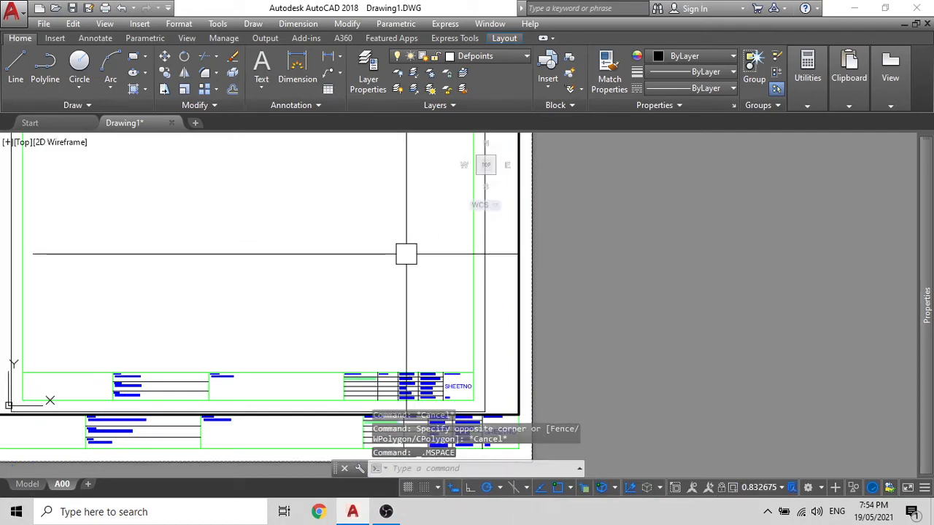
Step: Set the viewport scale to 1:10, then change it to 1:100
scroll(392, 268, "down", 5)
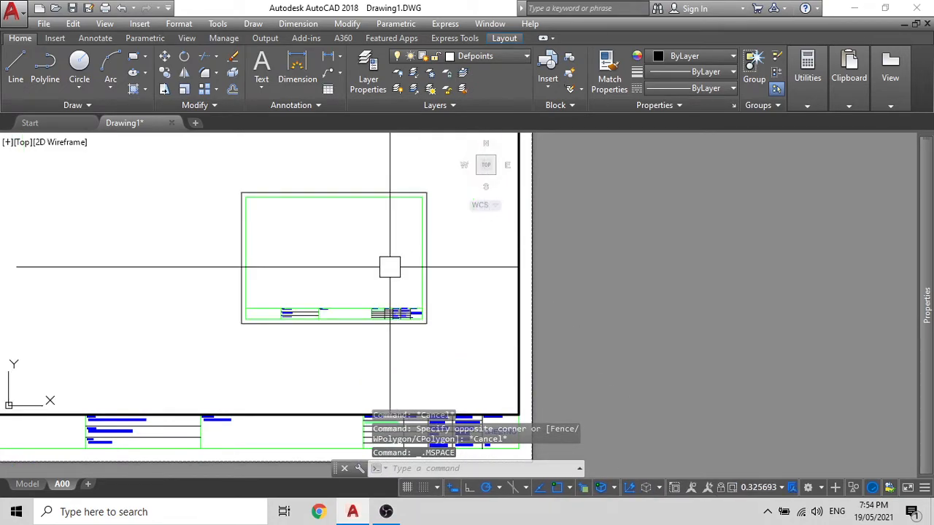
left_click(781, 488)
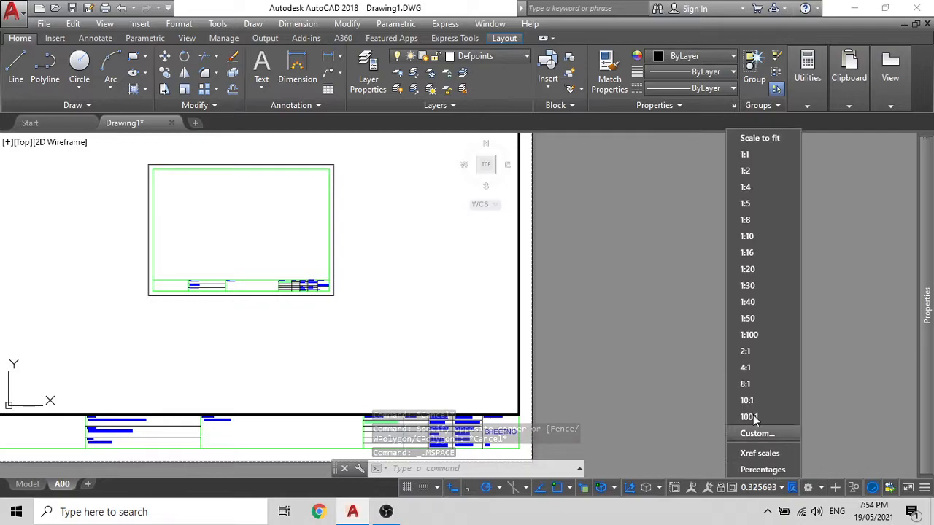
left_click(748, 234)
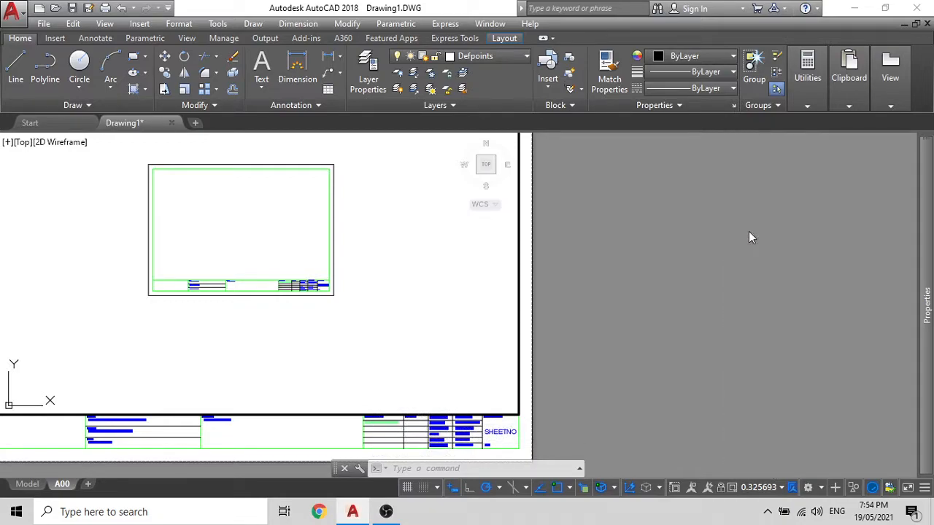
left_click(772, 487)
left_click(768, 335)
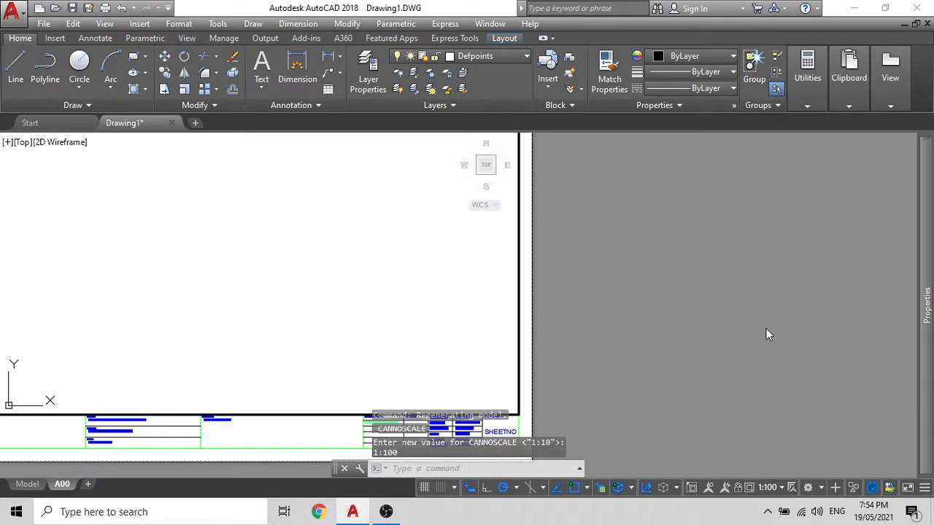
Step: Zoom out, lock the viewport, and return to paper space
scroll(336, 277, "down", 5)
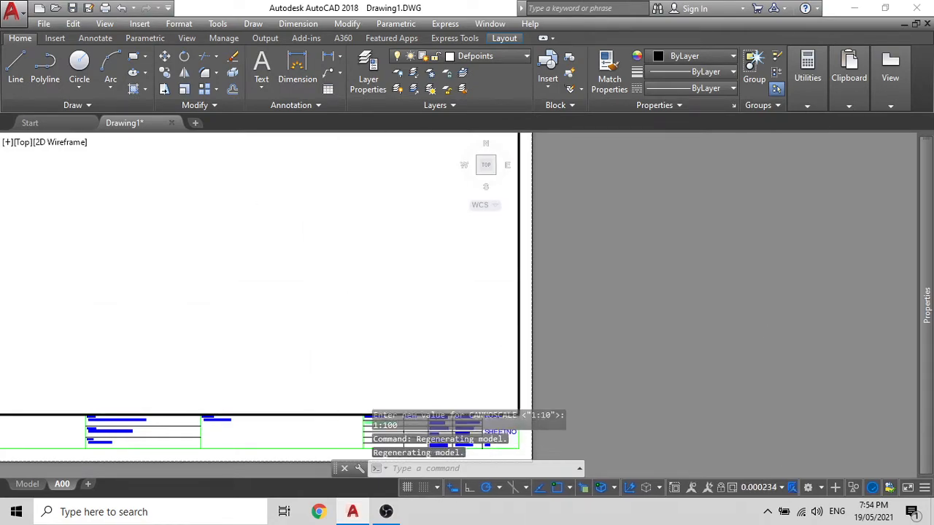
scroll(337, 277, "down", 4)
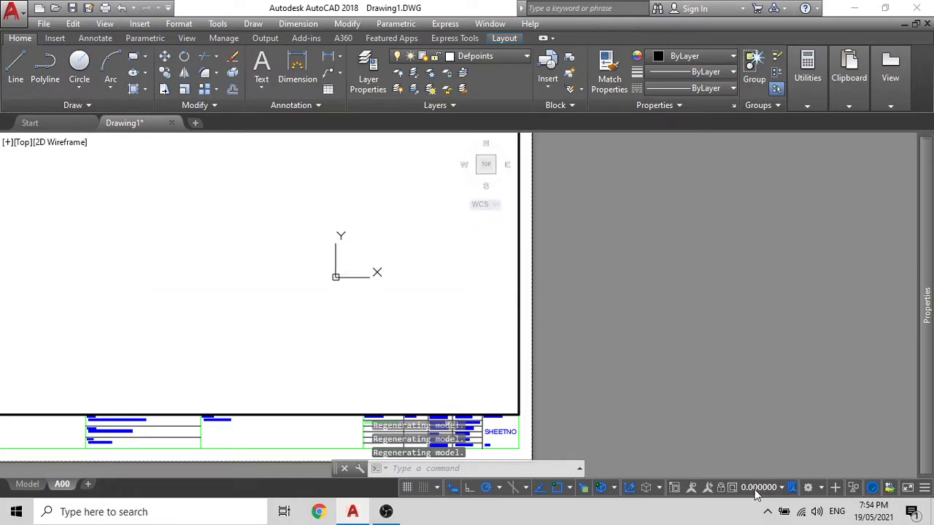
left_click(720, 488)
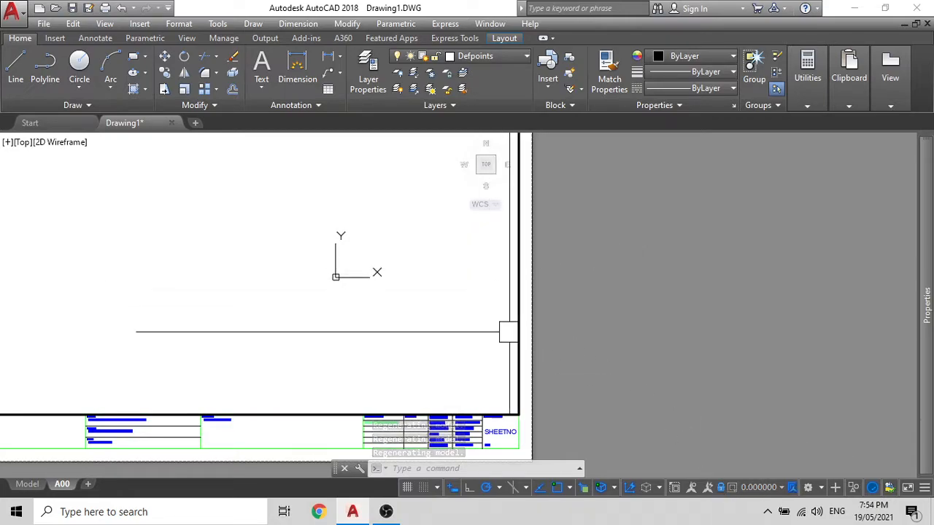
double_click(561, 315)
scroll(537, 321, "down", 2)
scroll(546, 324, "down", 2)
scroll(445, 340, "up", 2)
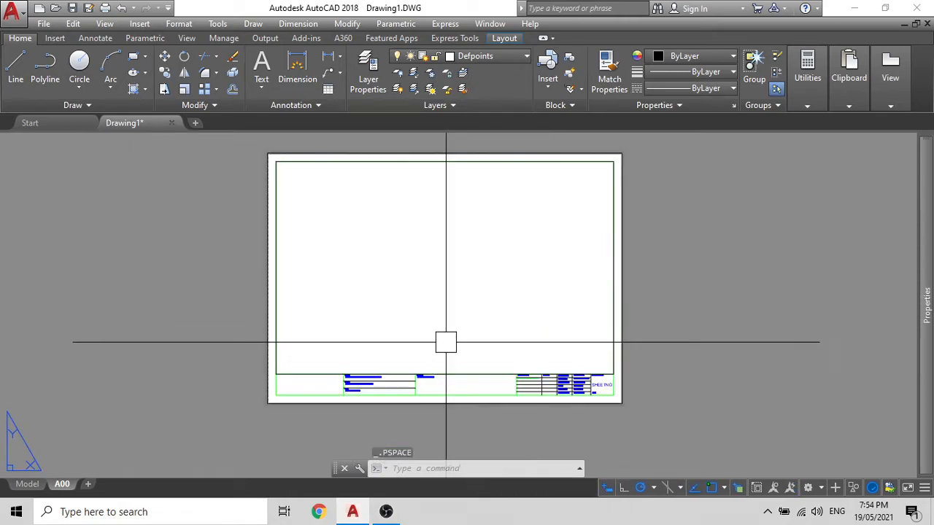
Step: Toggle twice between model space inside the viewport and paper space
double_click(356, 334)
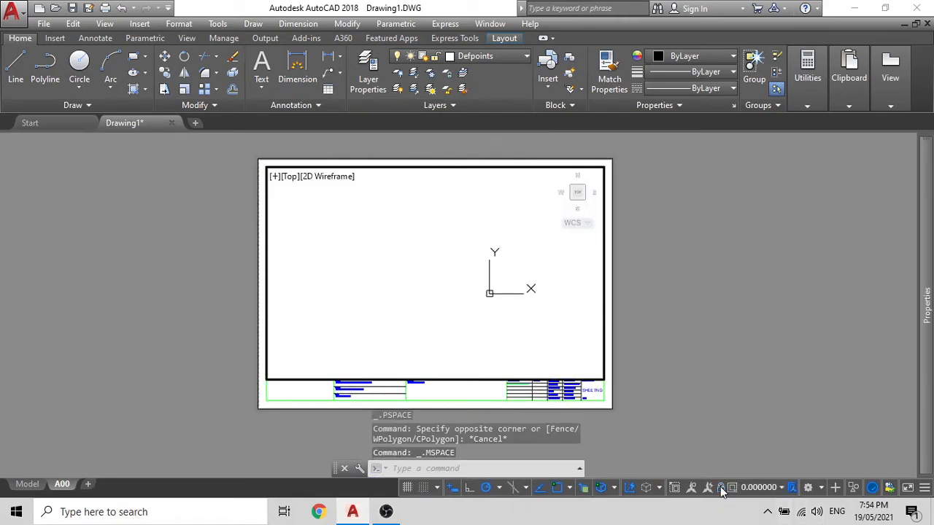
scroll(468, 276, "down", 5)
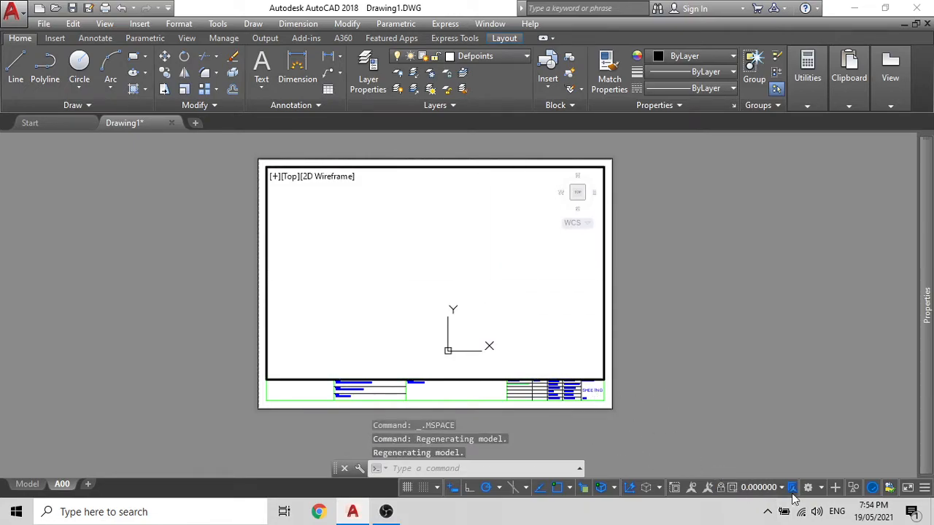
double_click(684, 355)
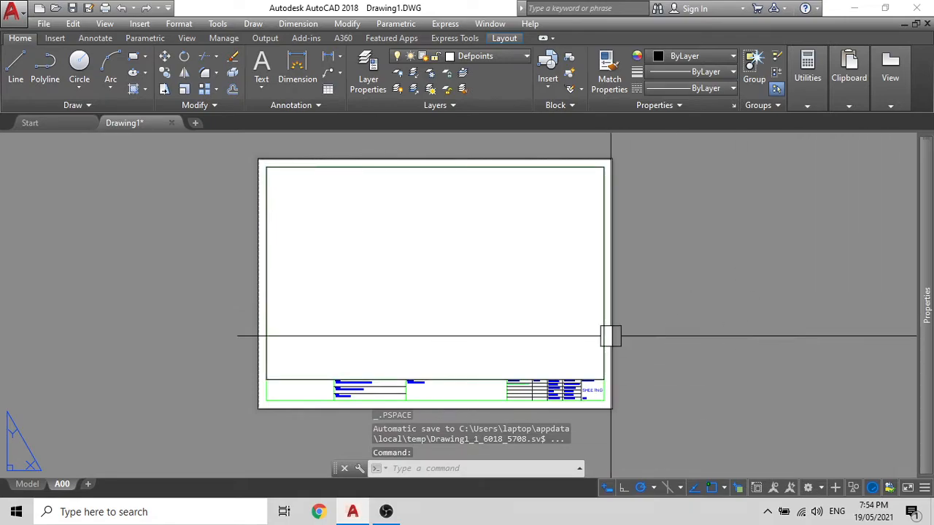
double_click(472, 290)
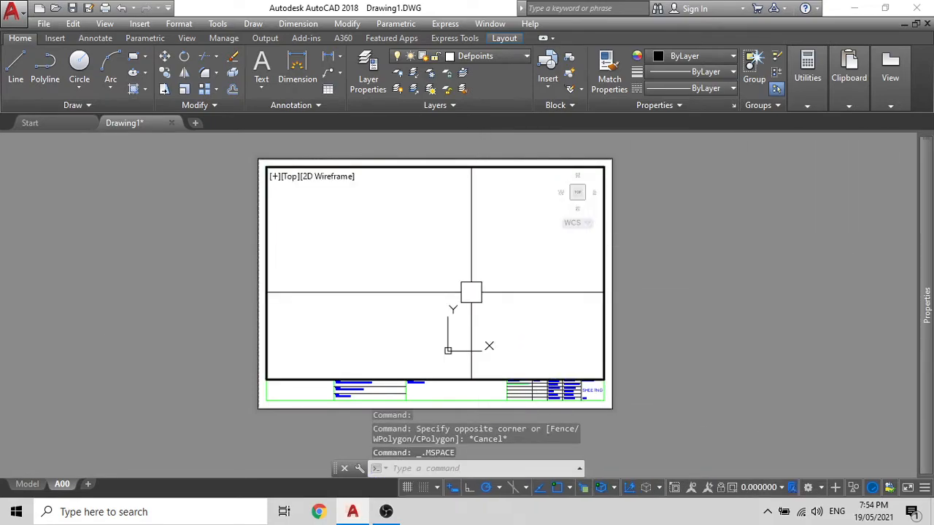
scroll(433, 236, "down", 3)
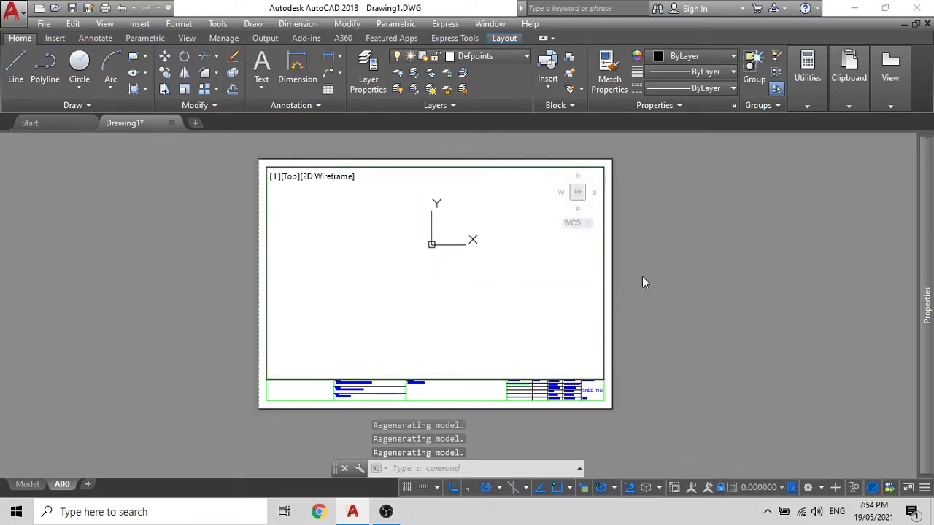
double_click(668, 266)
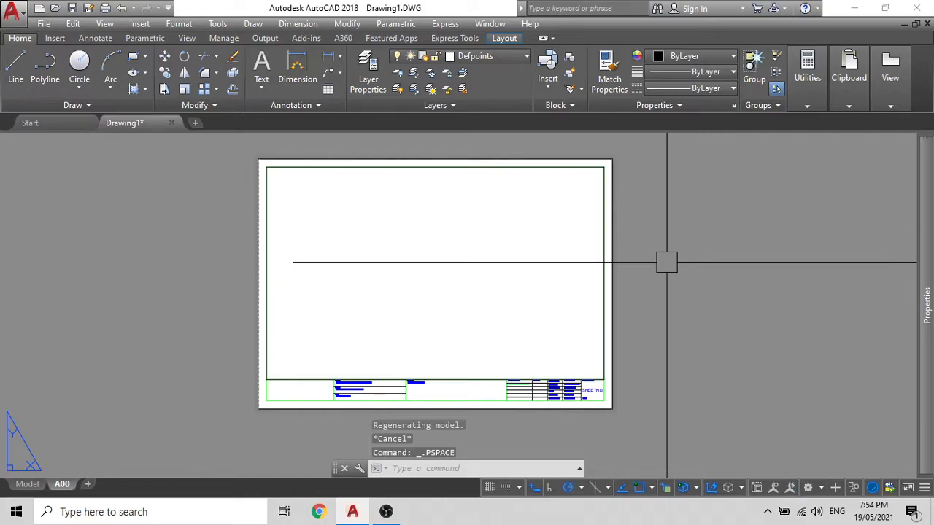
Step: Select the viewport by its border and delete it
left_click(602, 273)
key("Delete")
middle_click_drag(398, 285, 350, 297)
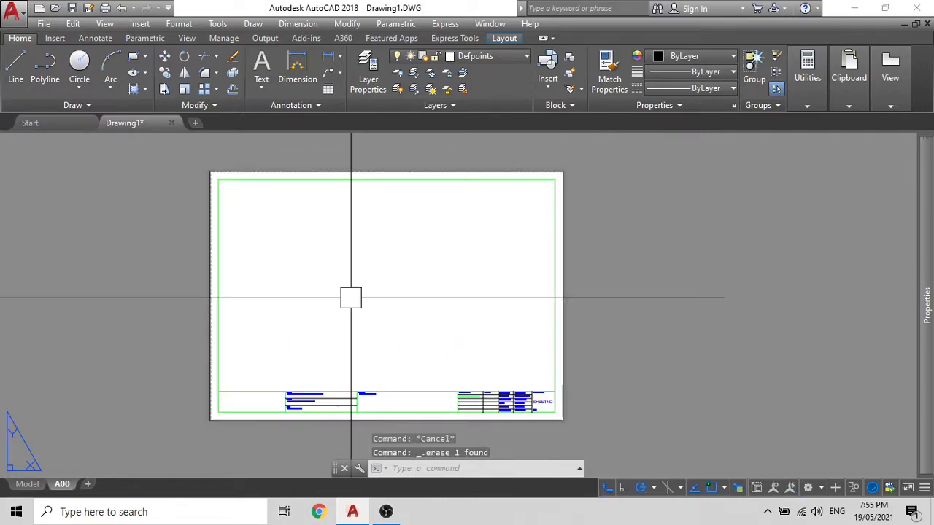
Step: Show the View menu with its Viewports submenu expanded
left_click(103, 25)
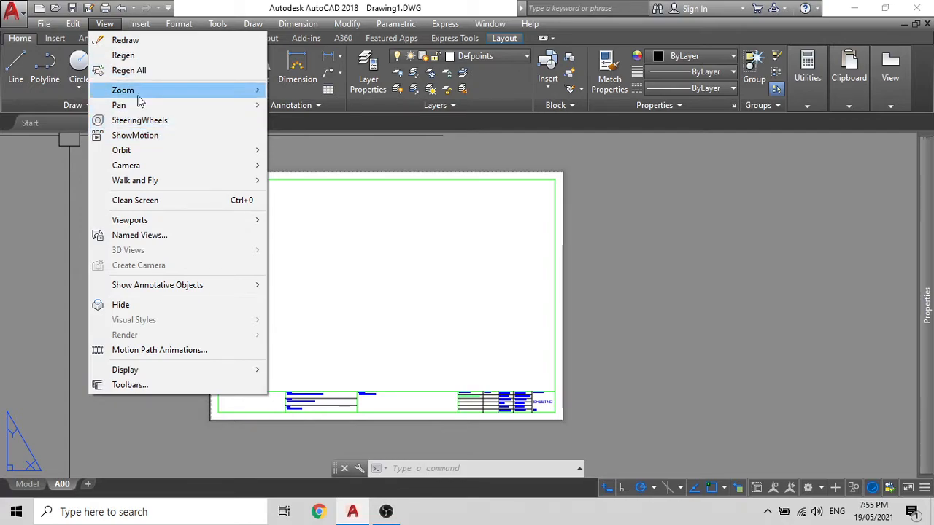
mouse_move(131, 220)
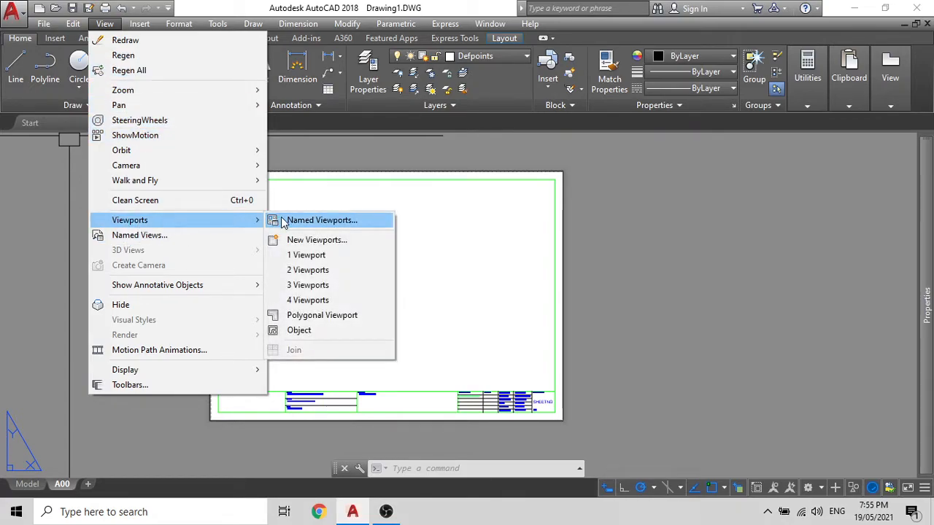
Step: Place a Single viewport from New Viewports between the border's top-left and an opposite corner
left_click(299, 240)
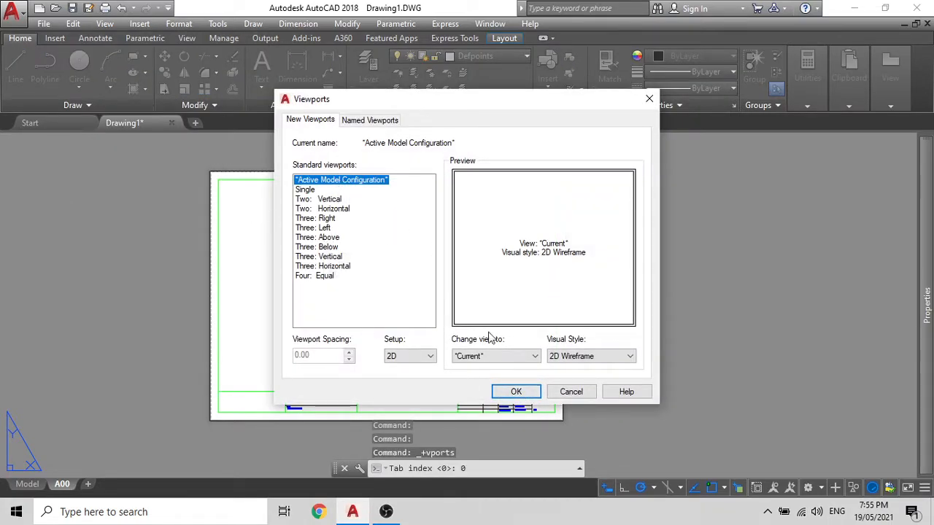
left_click(310, 191)
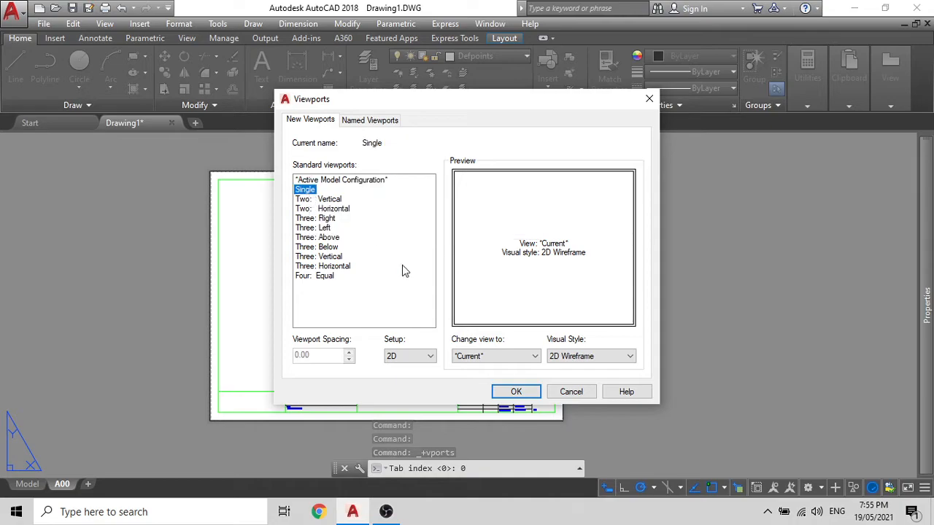
left_click(516, 392)
left_click(219, 179)
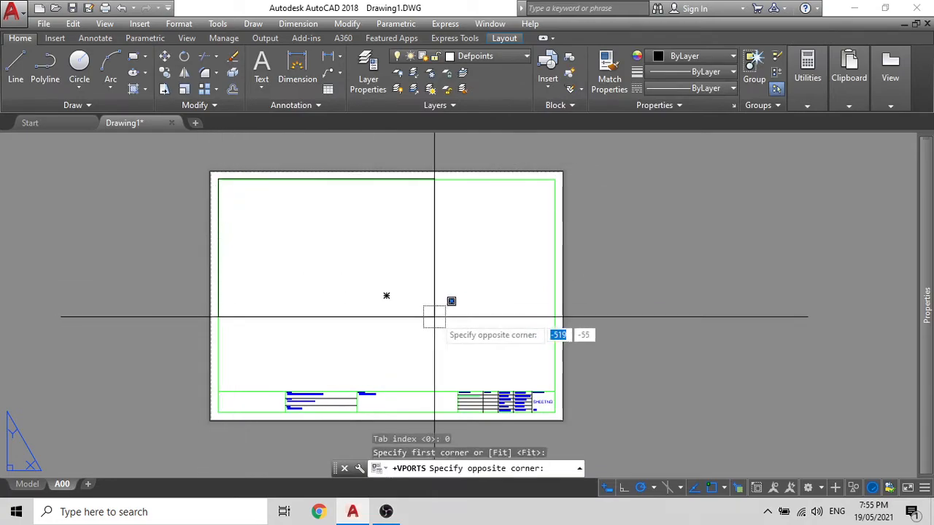
scroll(432, 317, "up", 5)
left_click(605, 303)
scroll(365, 286, "down", 7)
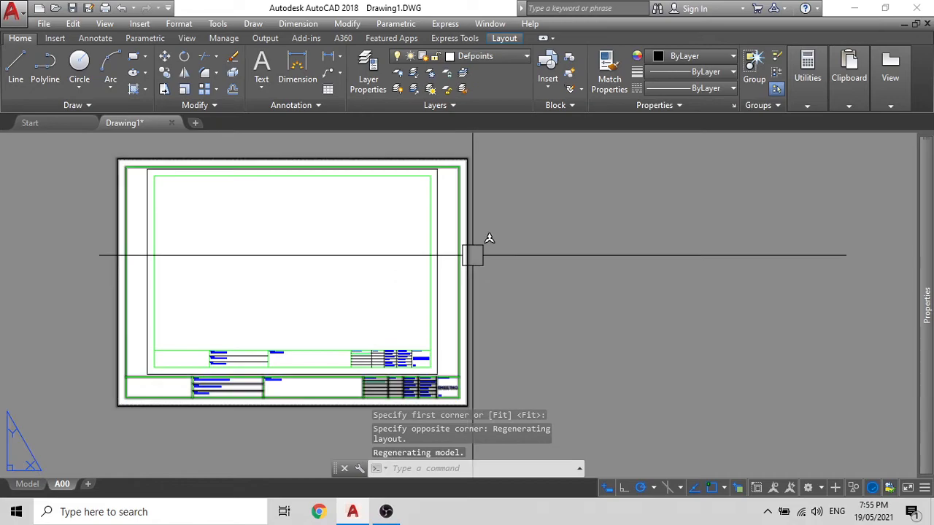
Step: Delete the unwanted single viewport and recentre the sheet
left_click(456, 257)
key("Delete")
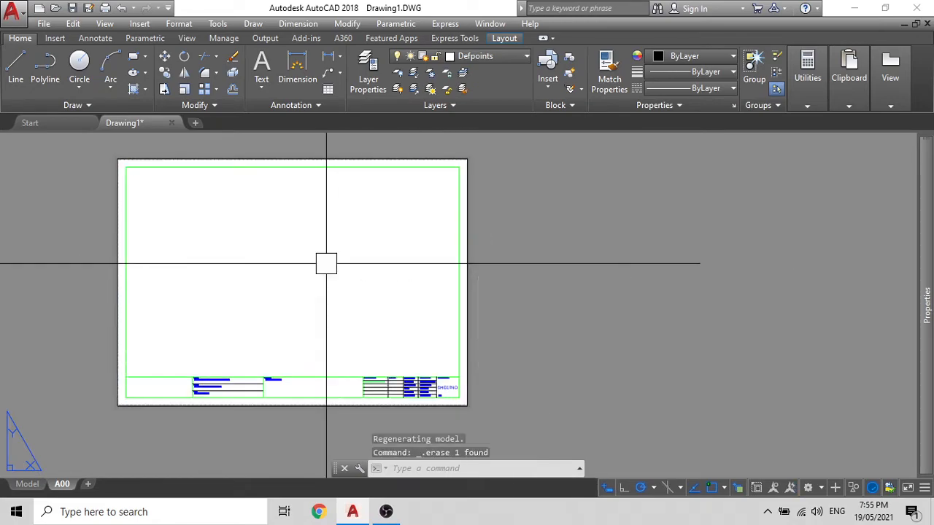
scroll(321, 291, "down", 2)
middle_click_drag(337, 272, 390, 206)
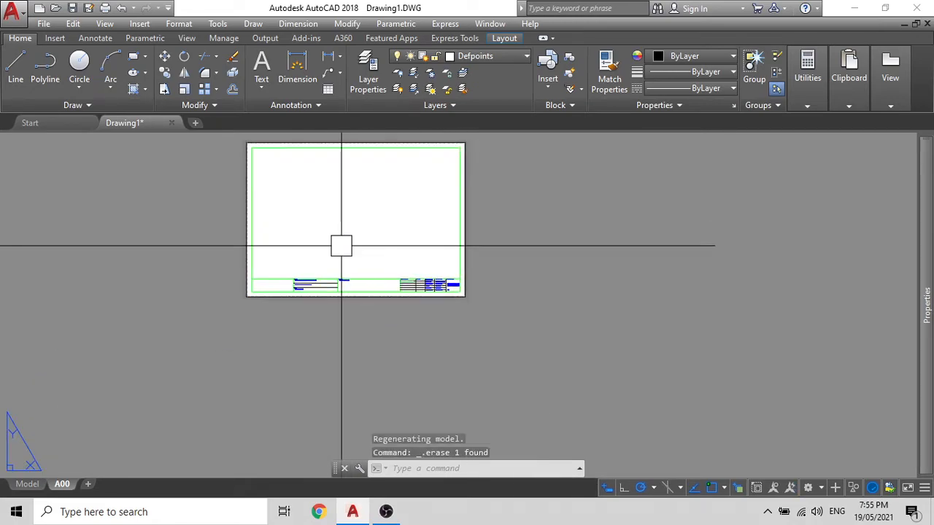
middle_click_drag(335, 249, 307, 359)
Step: Create a new viewport with MV from the sheet's bottom-left to an opposite corner
type("mv")
key("Return")
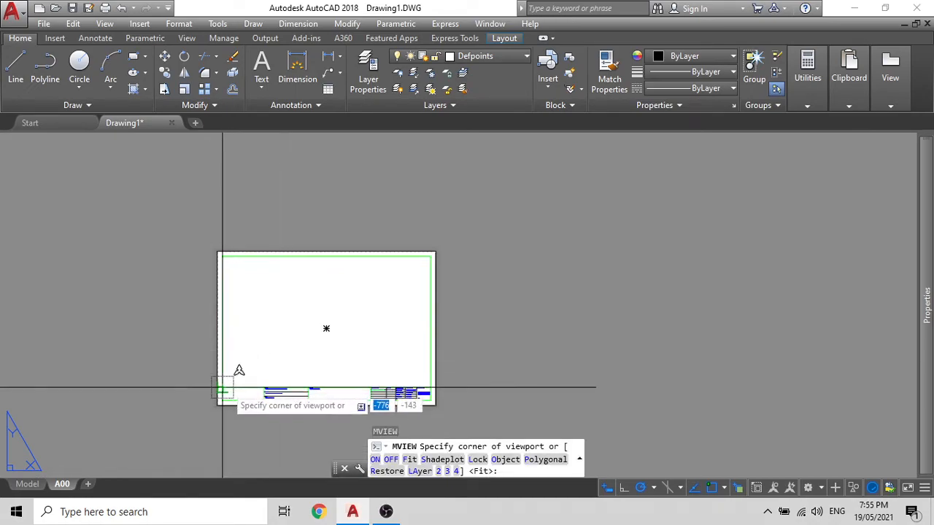
left_click(222, 388)
left_click(430, 257)
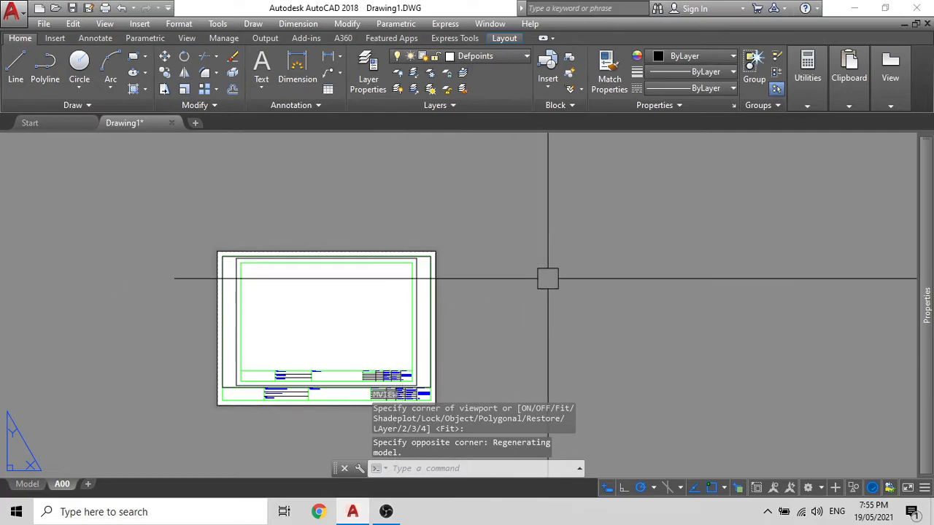
left_click(547, 277)
key("Escape")
middle_click_drag(342, 327, 353, 261)
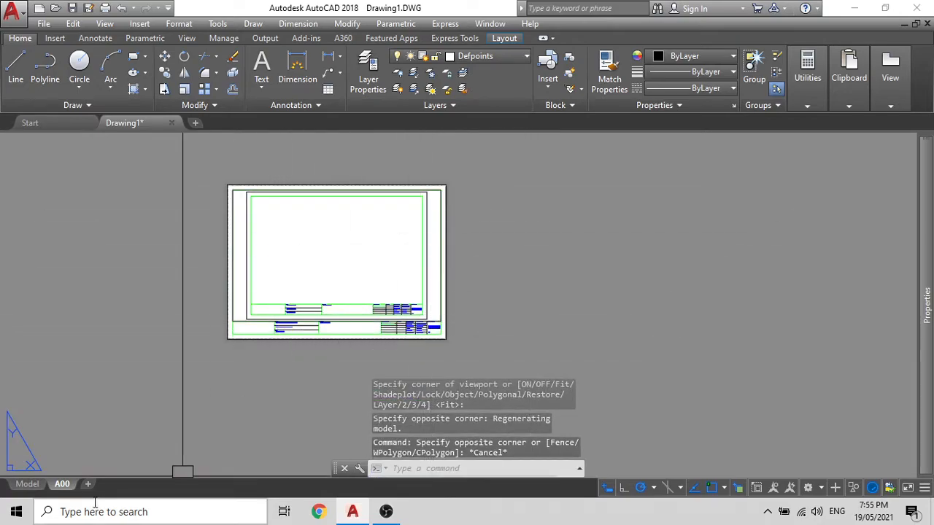
Step: Copy layout A00 to the end of the layout tabs with Move or Copy
right_click(63, 485)
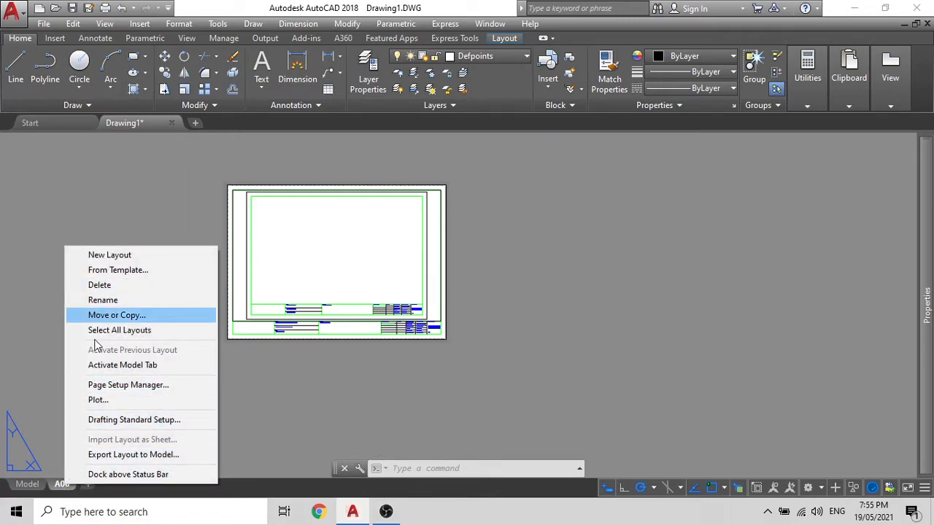
left_click(51, 407)
right_click(63, 488)
left_click(63, 488)
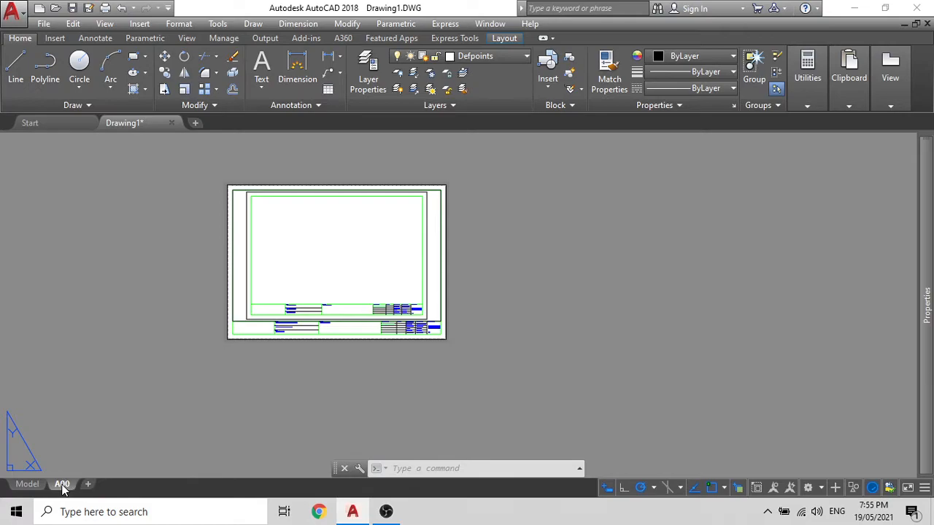
right_click(64, 486)
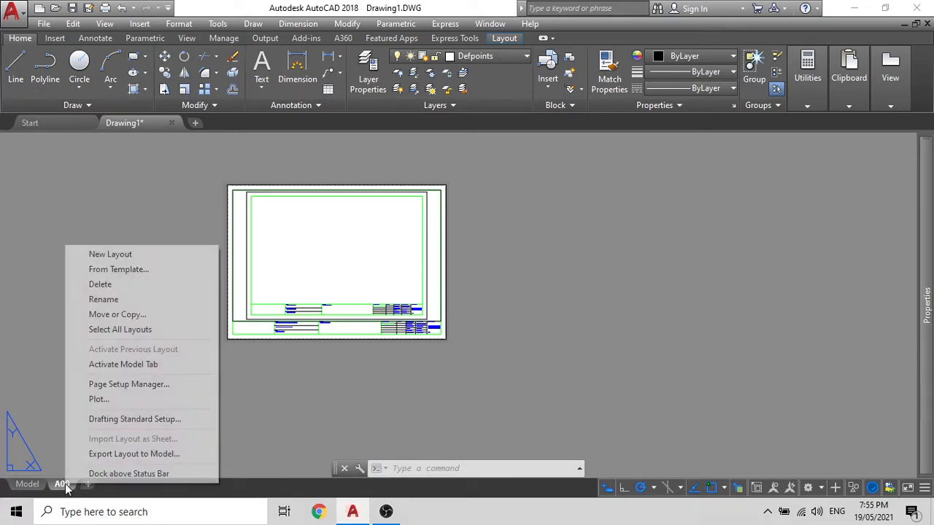
left_click(103, 331)
right_click(61, 484)
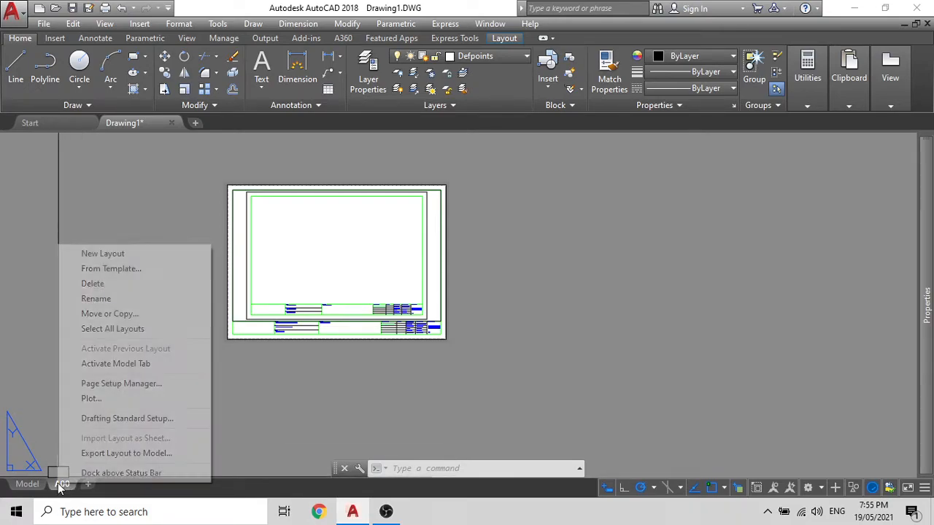
left_click(108, 315)
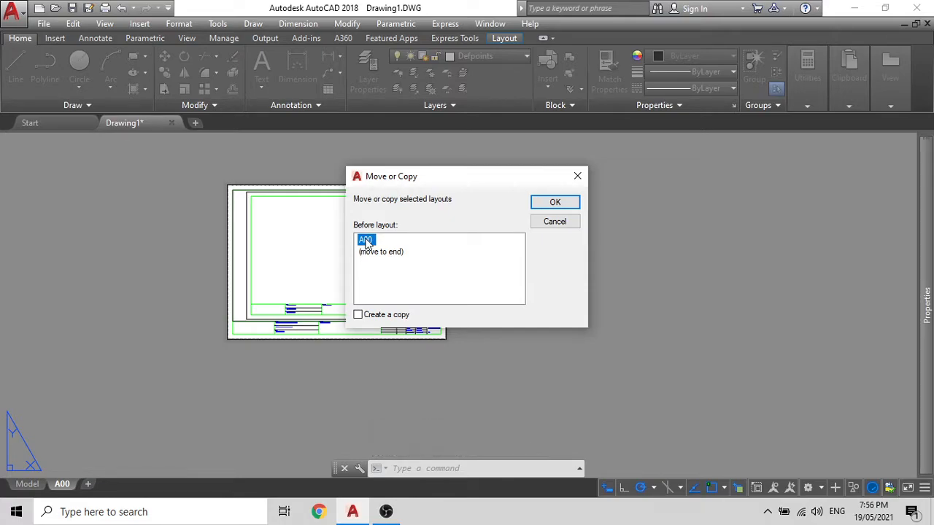
left_click(357, 315)
left_click(372, 253)
left_click(535, 203)
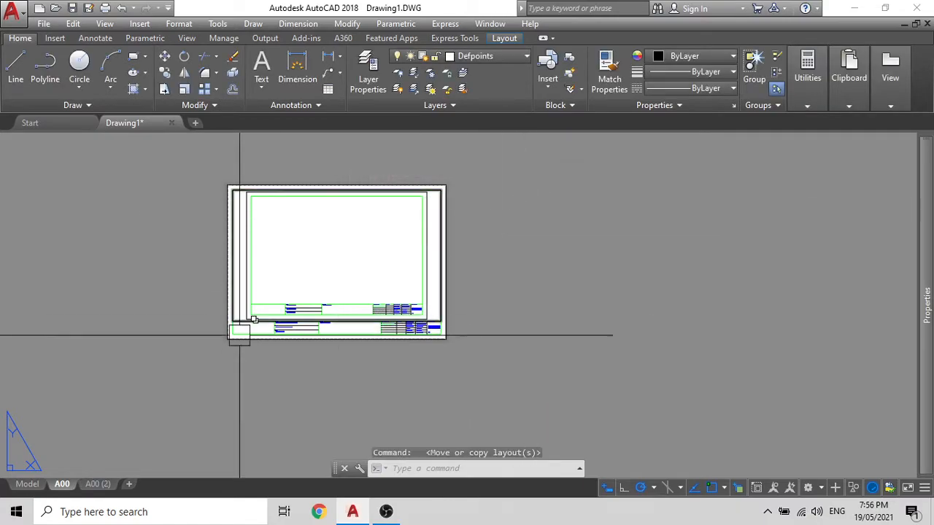
Step: Rename the copied layout A00 (2) to A01
mouse_move(91, 486)
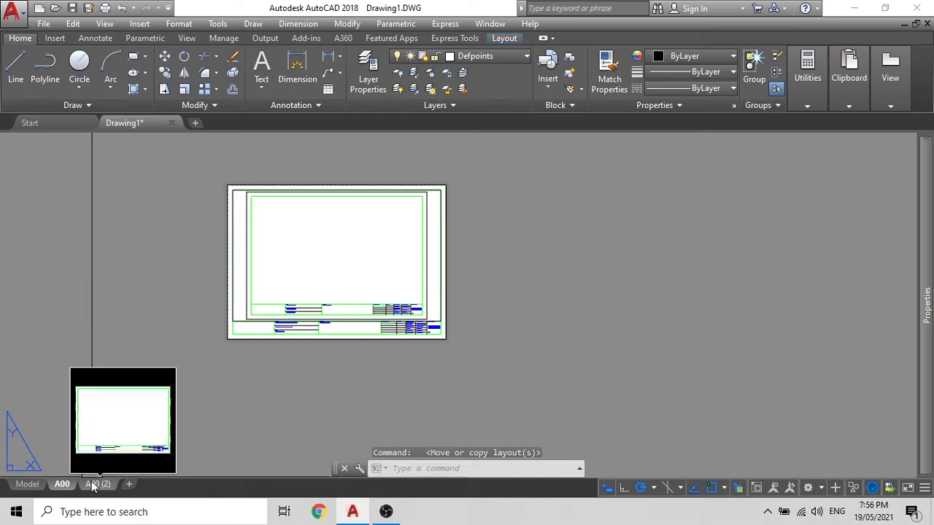
mouse_move(97, 485)
left_mouse_down()
mouse_move(46, 483)
mouse_move(127, 483)
mouse_move(110, 487)
left_mouse_up()
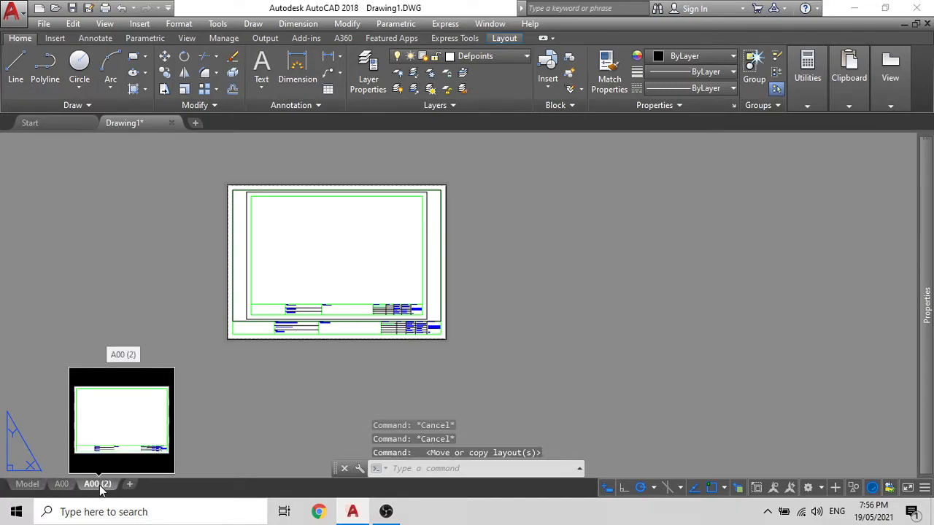
double_click(103, 488)
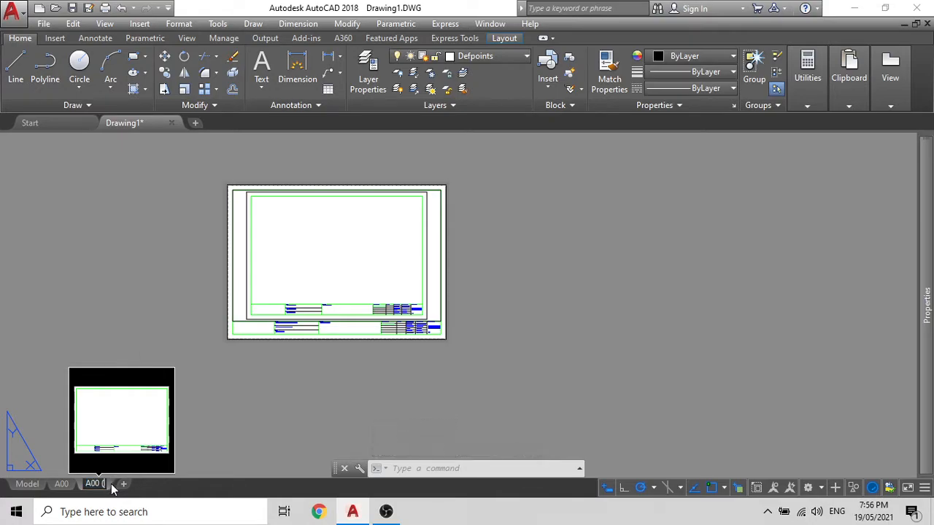
type("A01")
left_click(114, 328)
key("Escape")
right_click(98, 488)
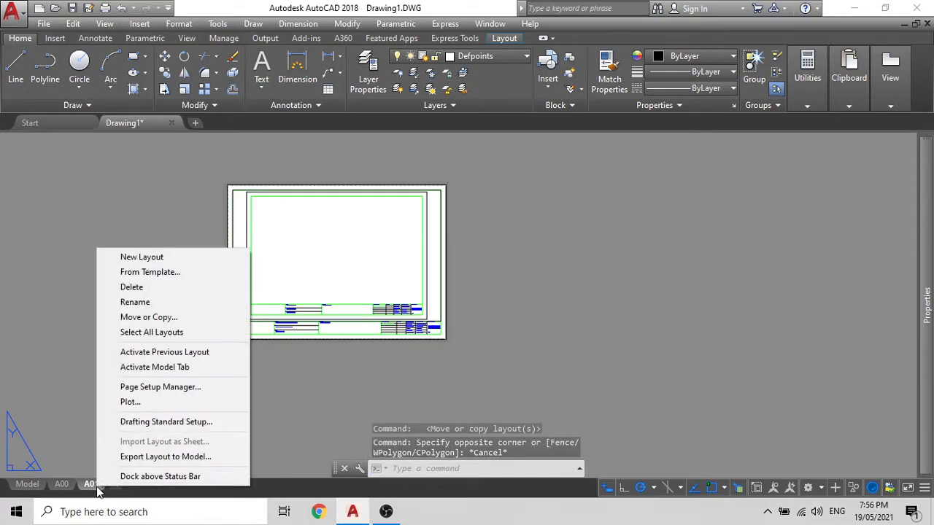
left_click(77, 497)
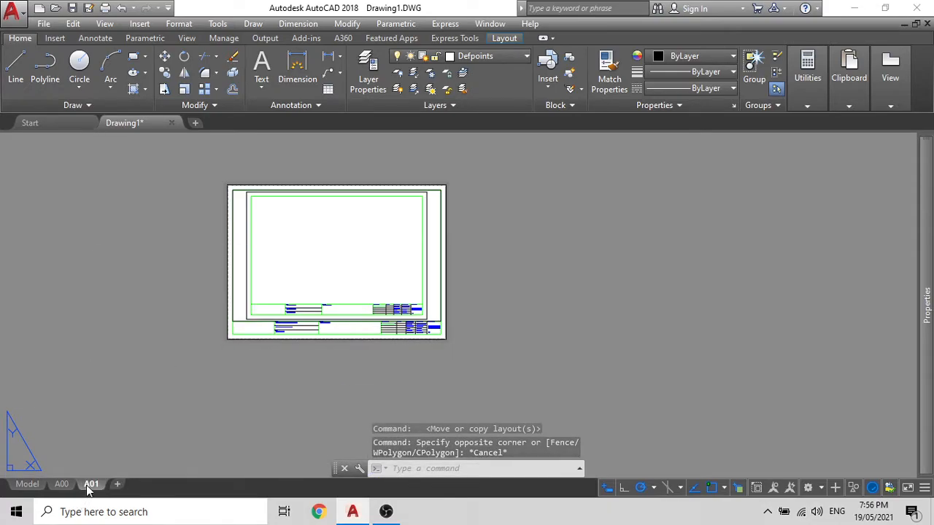
Step: Copy layout A01 to the end of the layout tabs
right_click(88, 489)
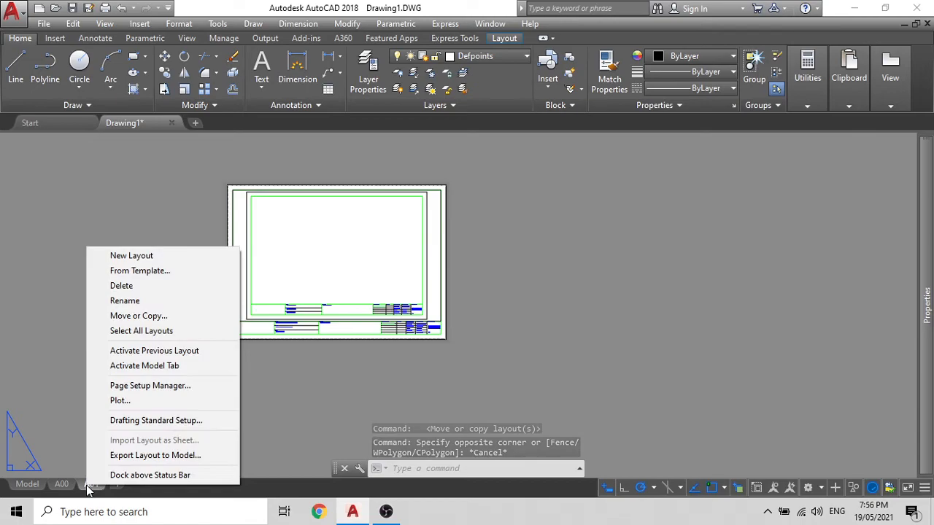
left_click(128, 317)
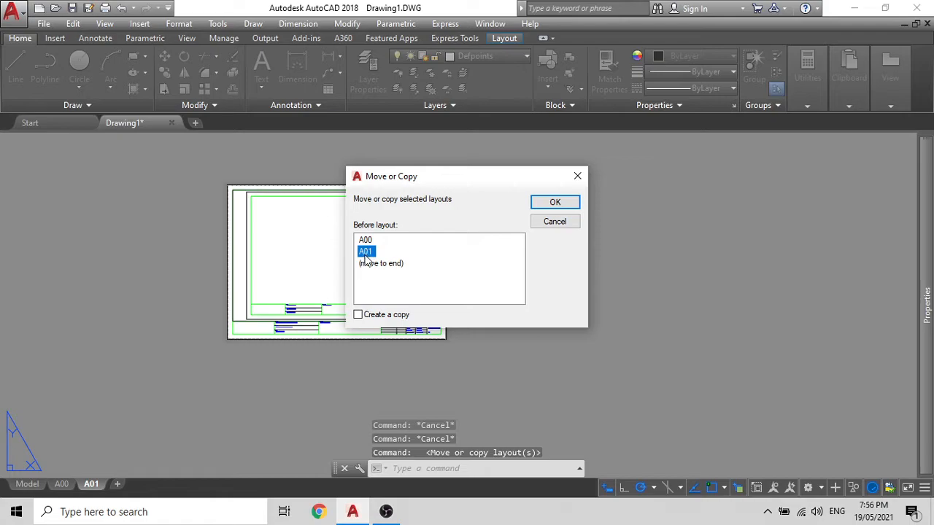
left_click(357, 315)
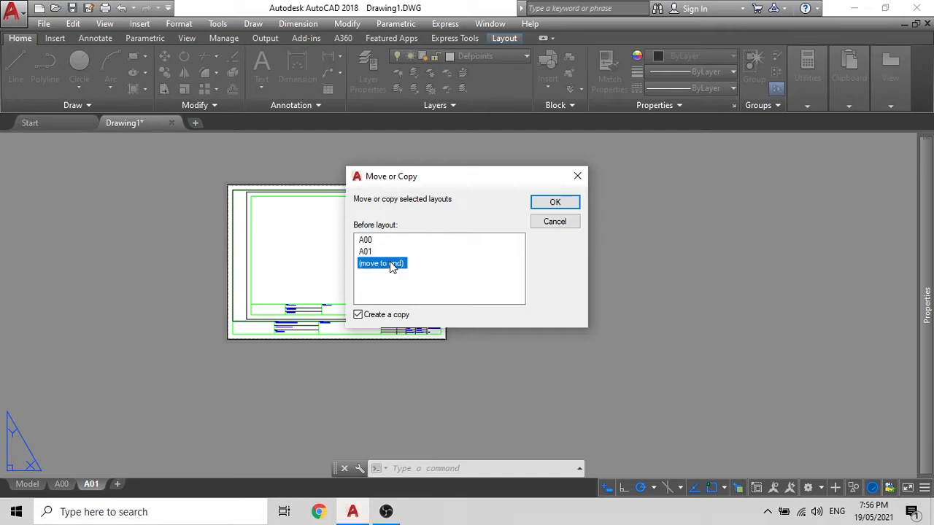
left_click(554, 202)
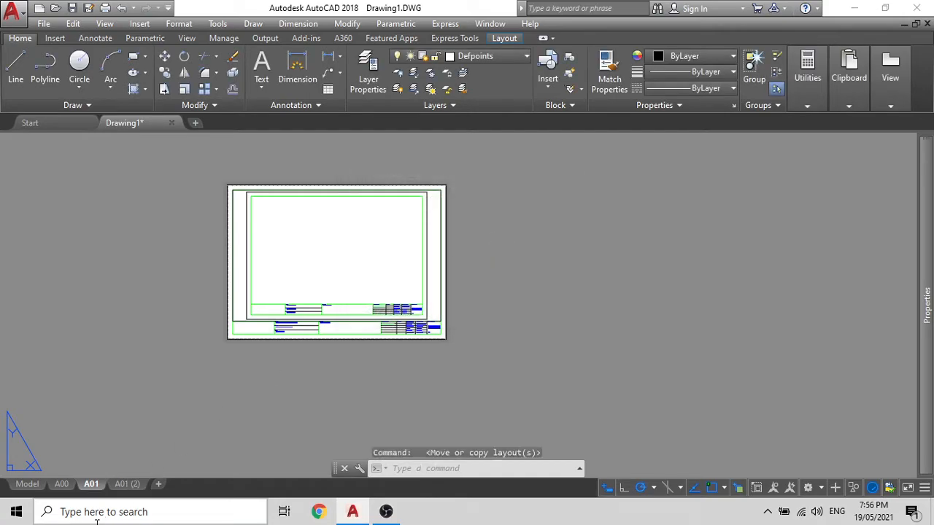
Step: Rename the new layout A01 (2) to A02
left_click(129, 484)
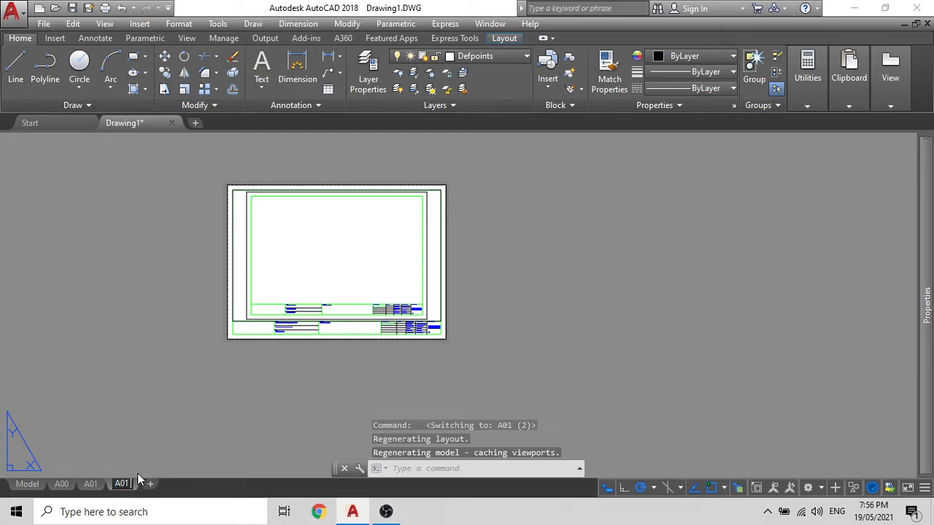
left_click(150, 428)
key("Escape")
mouse_move(124, 484)
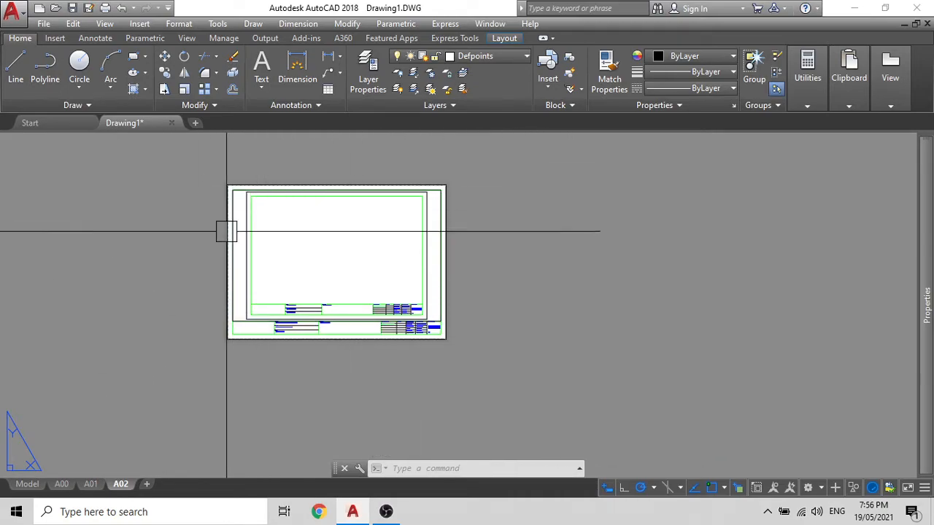
Step: Delete layout A01 and confirm the permanent deletion
left_click(92, 486)
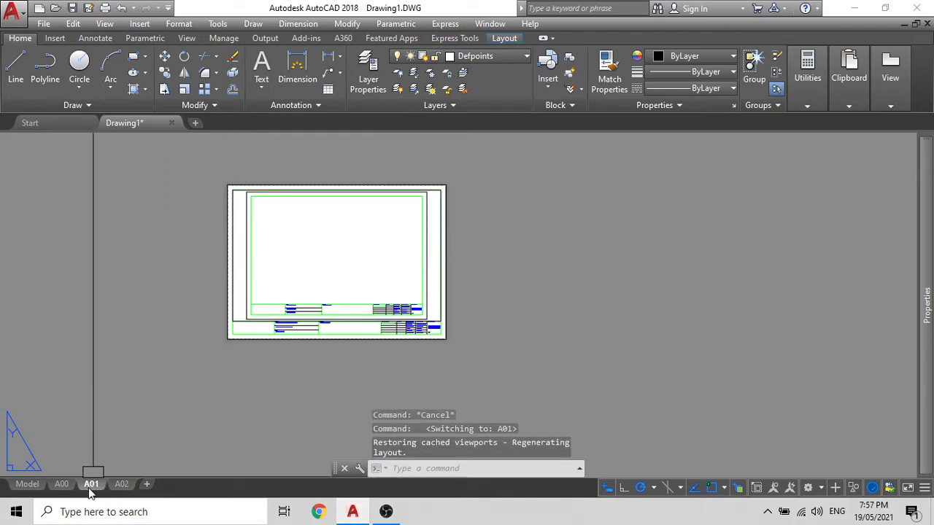
key("Escape")
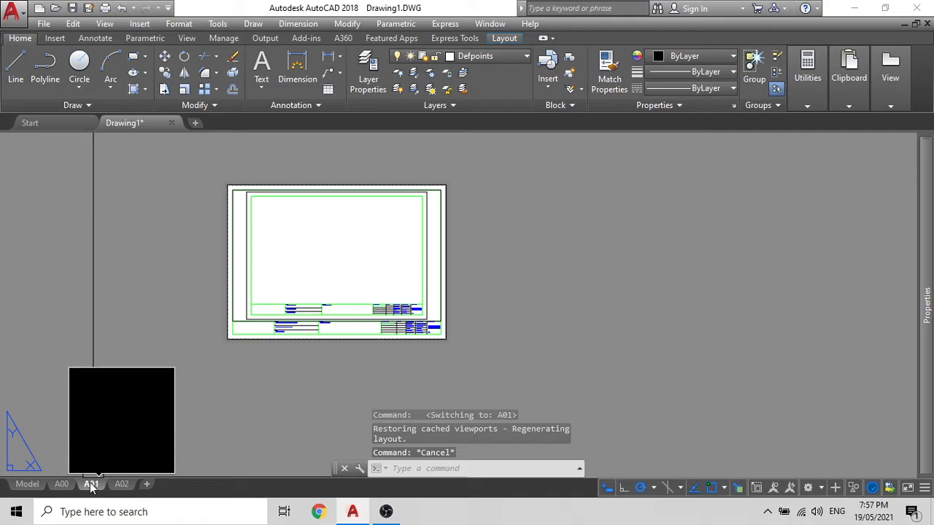
left_click(123, 412)
key("Escape")
right_click(91, 485)
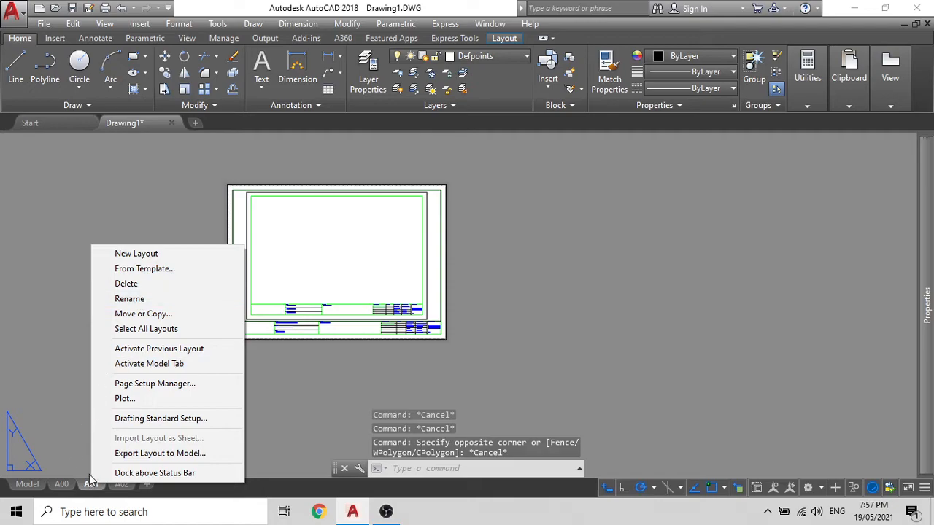
left_click(125, 283)
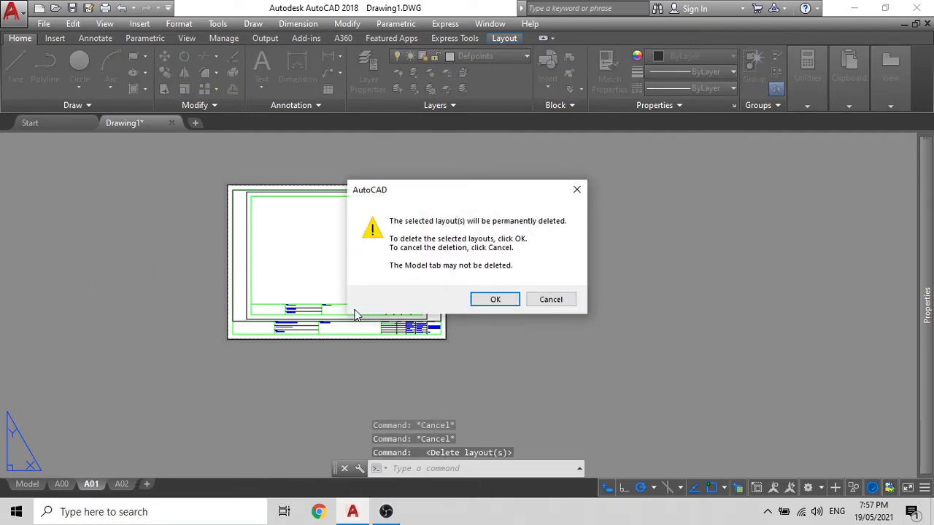
left_click(494, 301)
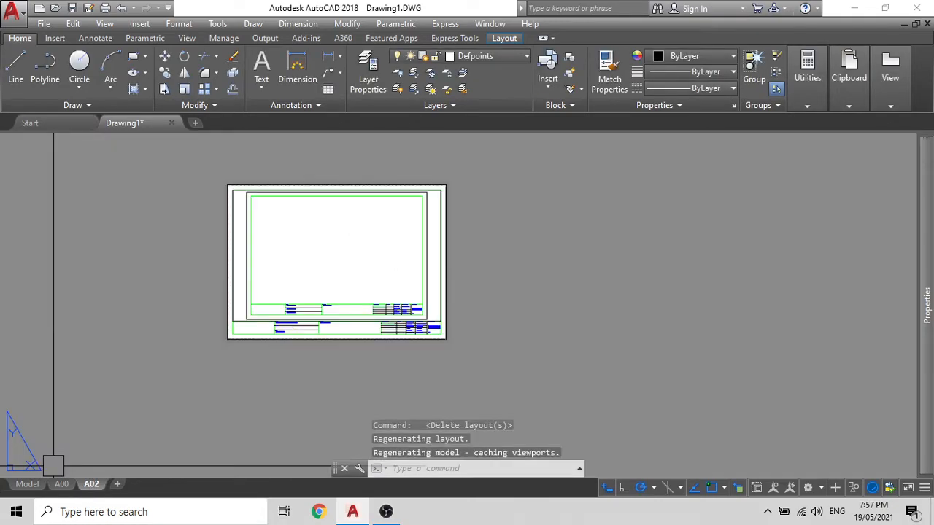
Step: Add three blank layouts, then delete them together with A02
left_click(117, 484)
left_click(163, 486)
left_click(207, 485)
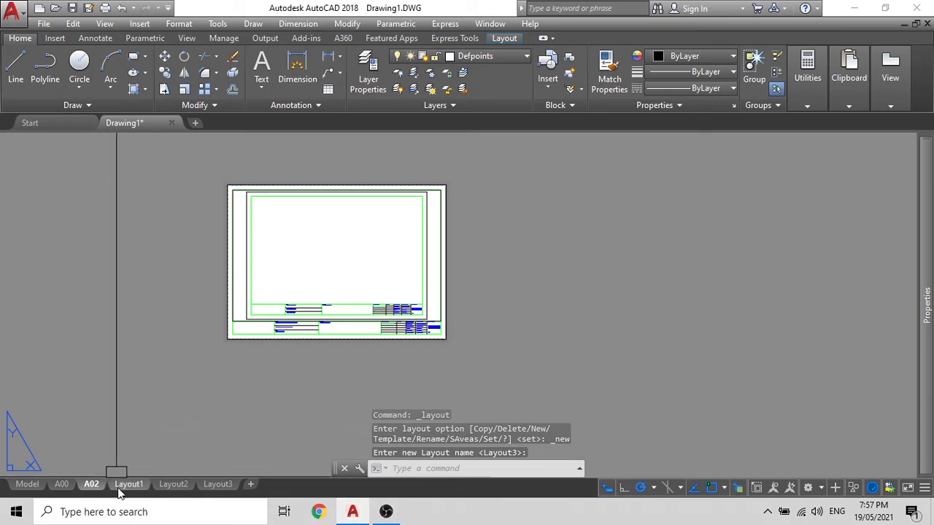
mouse_move(125, 487)
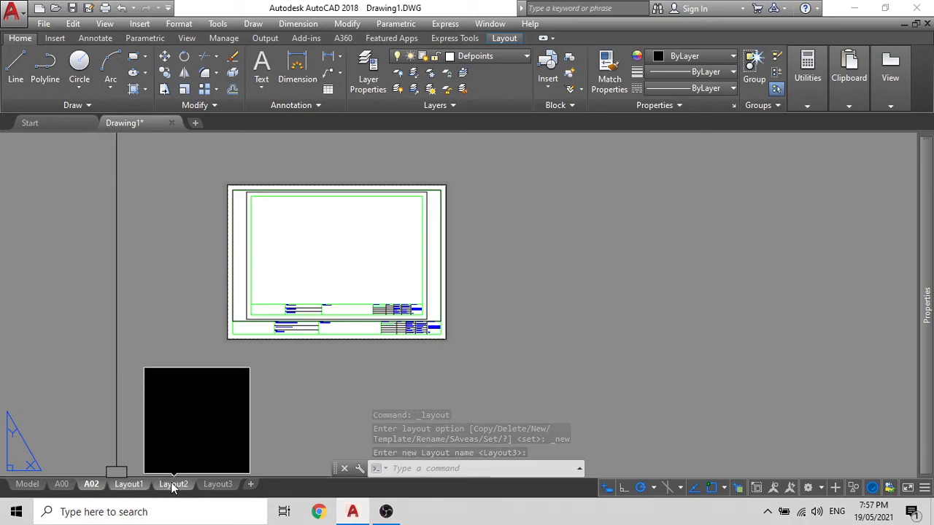
mouse_move(209, 487)
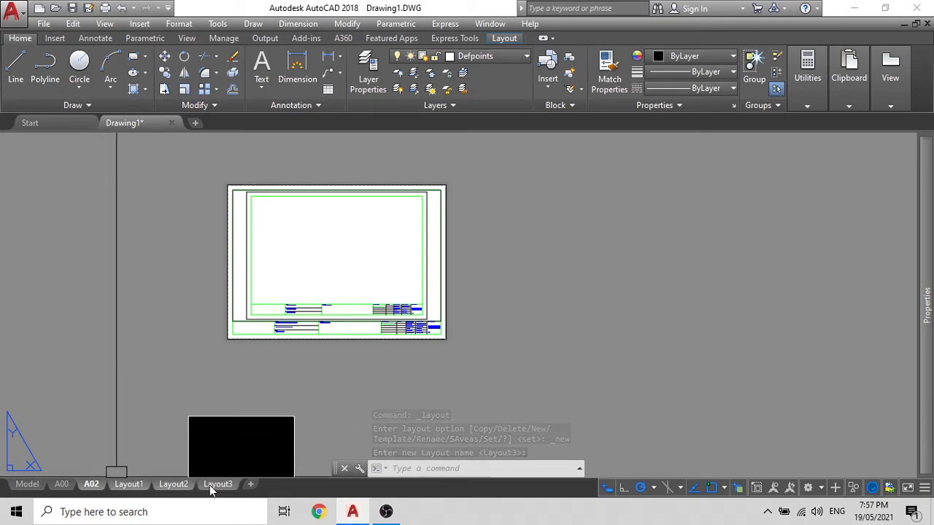
right_click(101, 490)
left_click(141, 270)
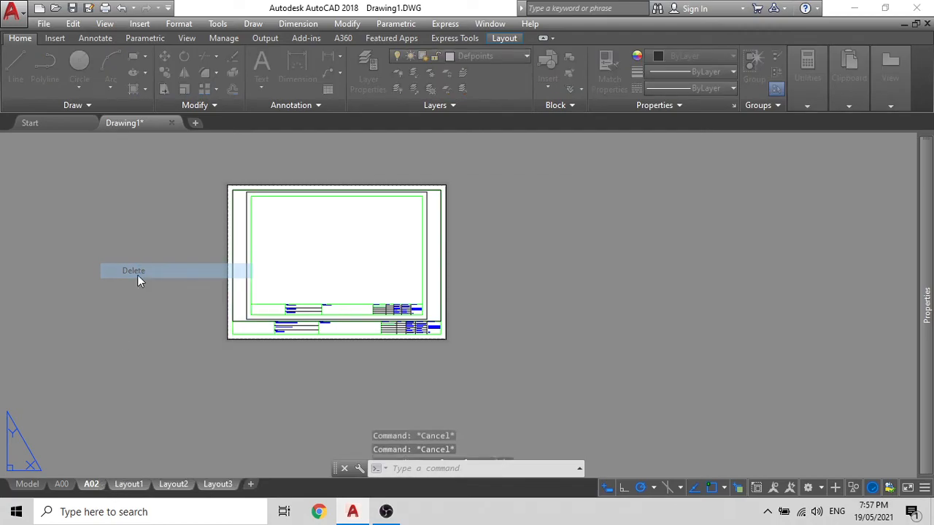
left_click(475, 302)
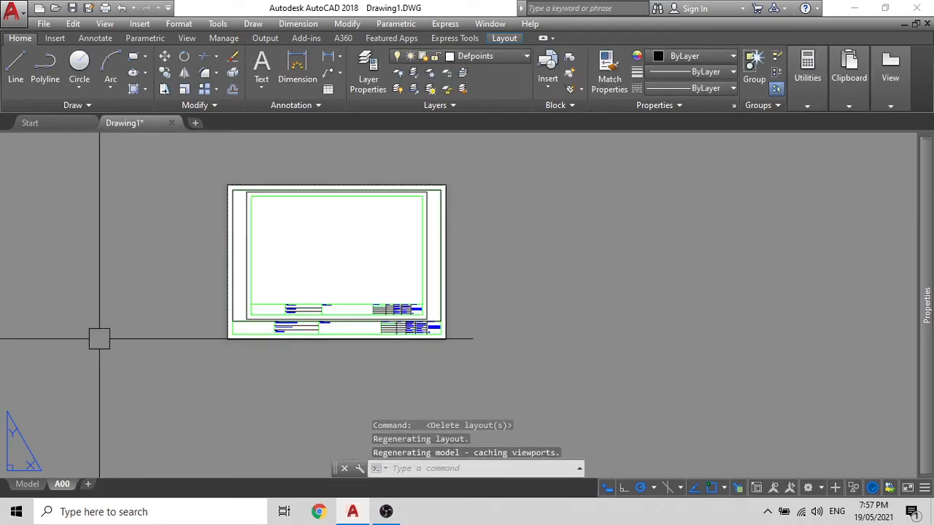
Step: Pan and zoom the A00 sheet, selecting the title block border to check its layer
middle_click_drag(171, 309, 248, 351)
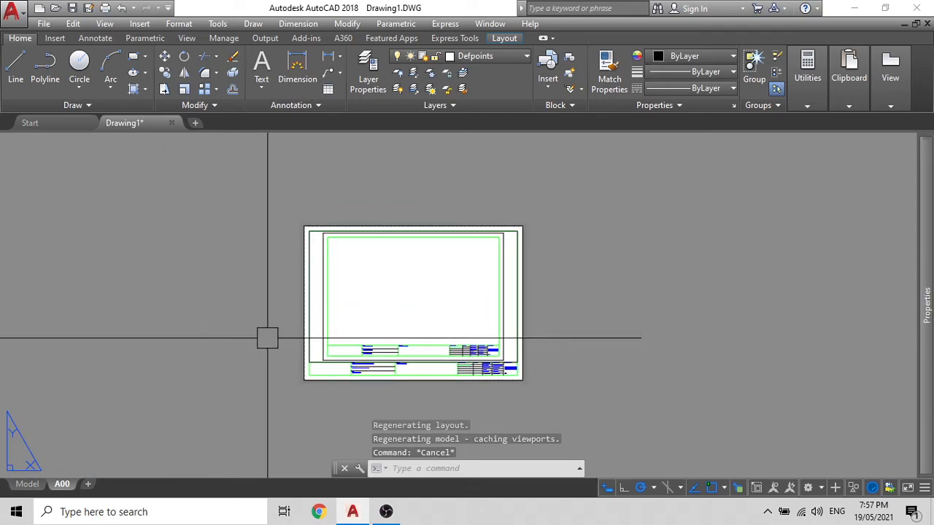
scroll(334, 380, "up", 5)
scroll(333, 380, "down", 4)
left_click(318, 389)
key("Escape")
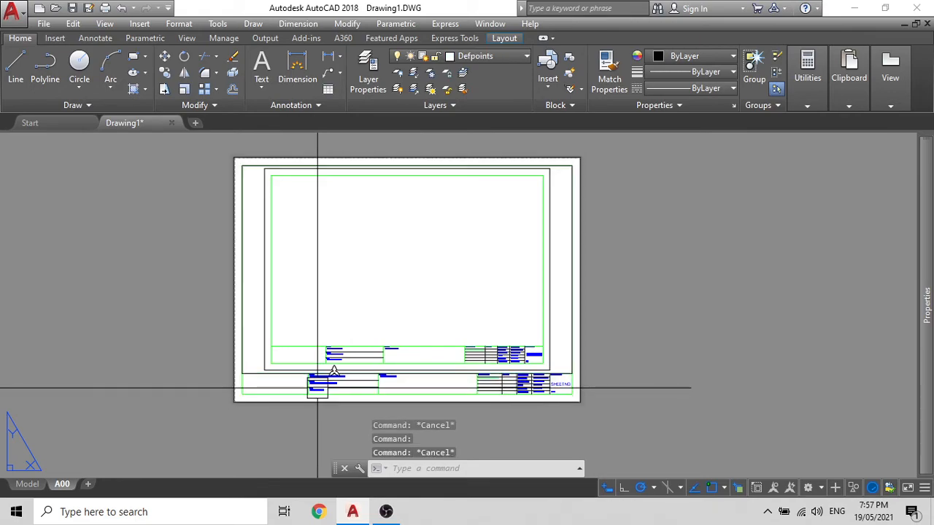